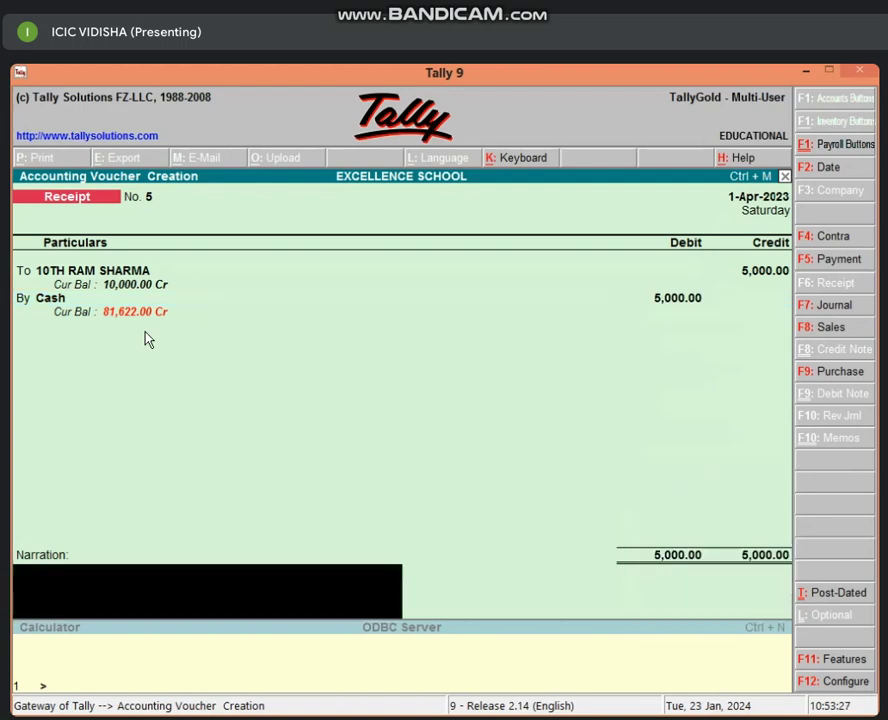
- Accept the open 5,000 receipt without a narration and credit 2,000 to the 11TH MATH student's ledger in a new receipt
{"action": "key", "text": "Return"}
{"action": "key", "text": "n"}
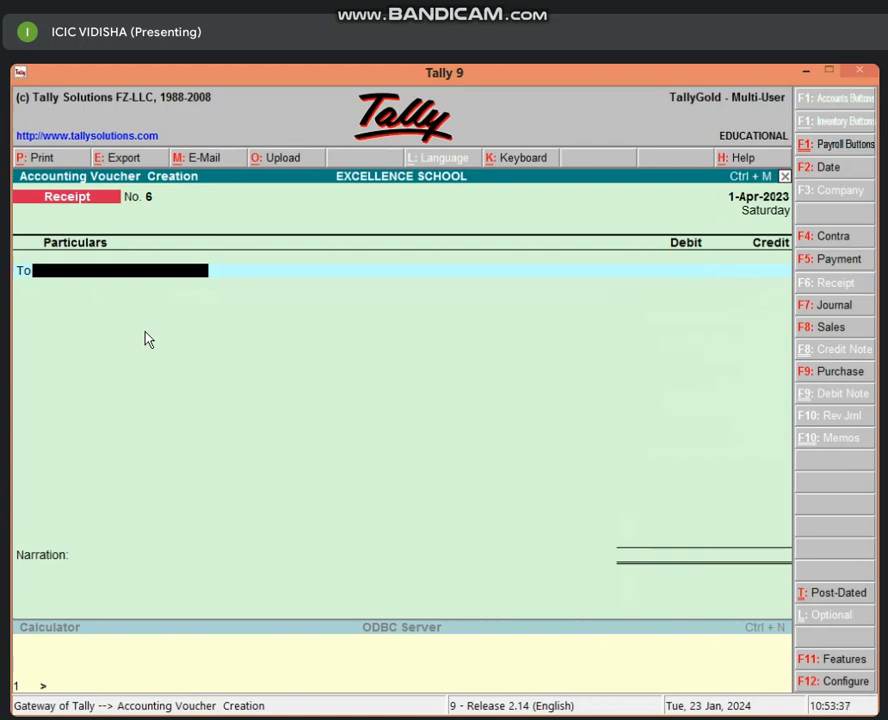
{"action": "type", "text": "10"}
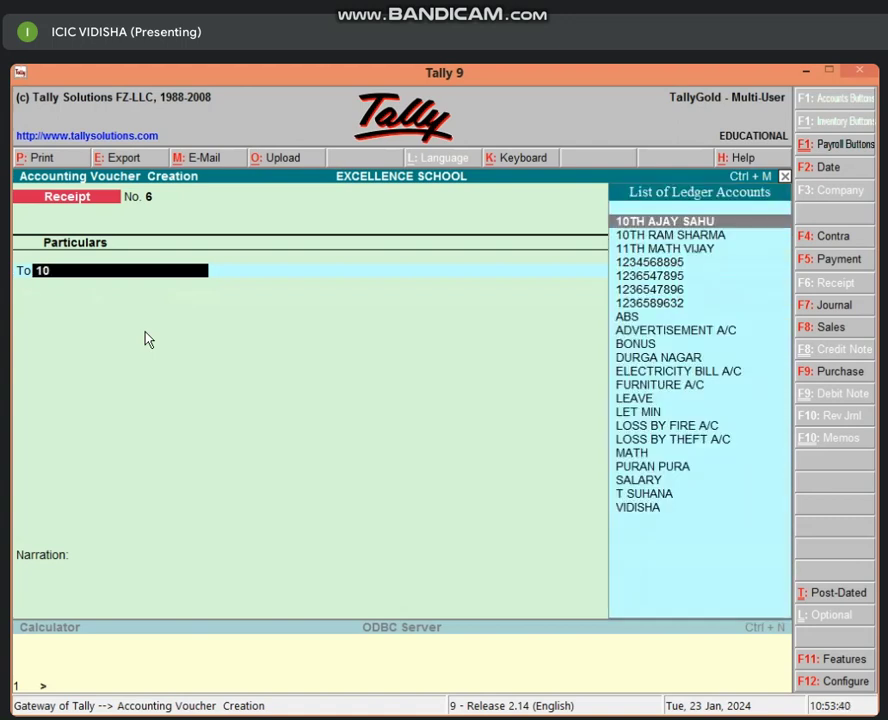
{"action": "key", "text": "Down"}
{"action": "key", "text": "Down"}
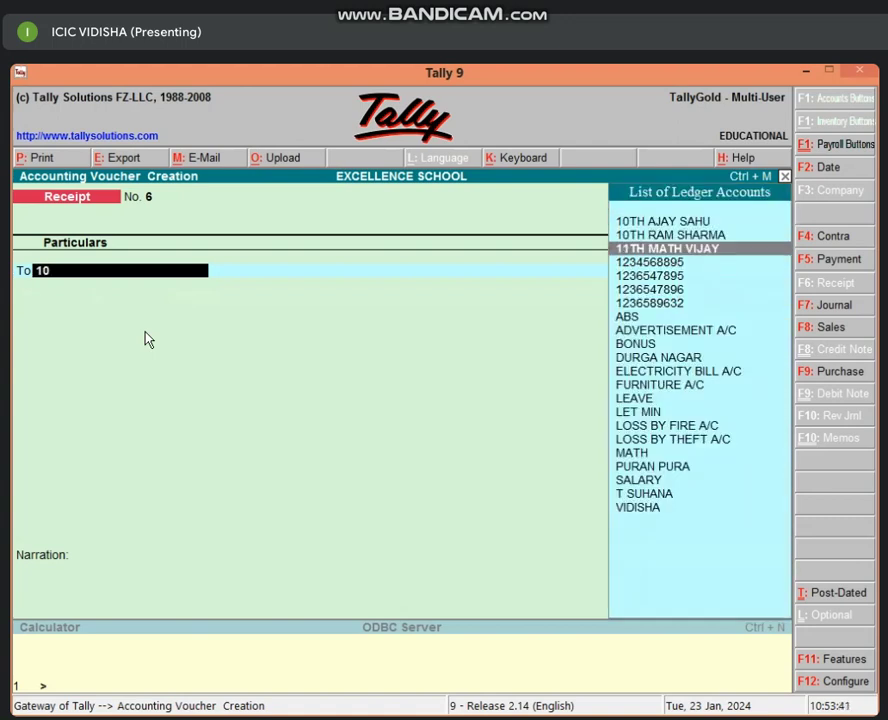
{"action": "key", "text": "Return"}
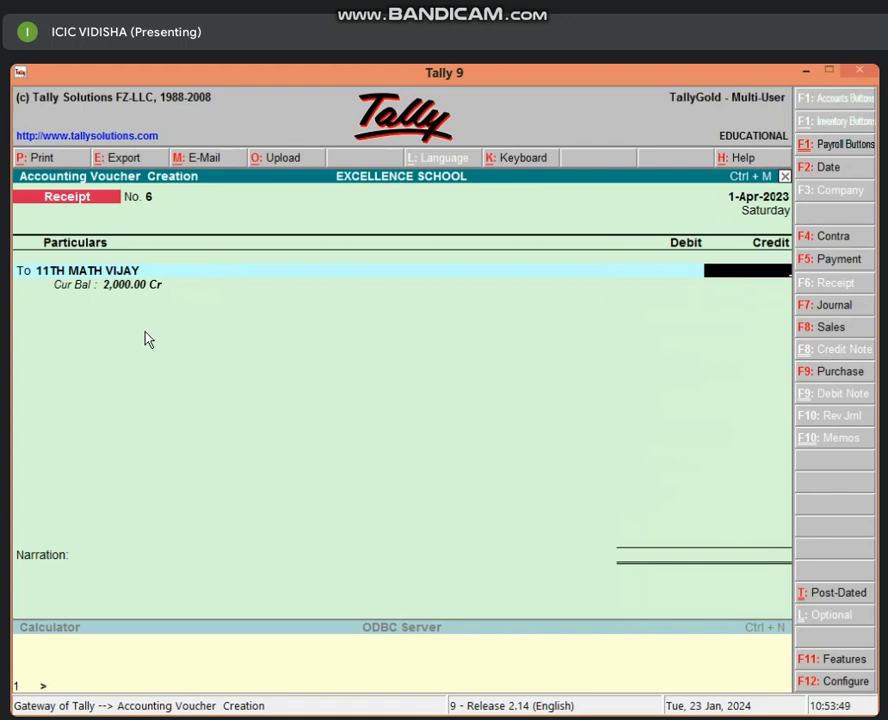
{"action": "type", "text": "2000"}
{"action": "key", "text": "Return"}
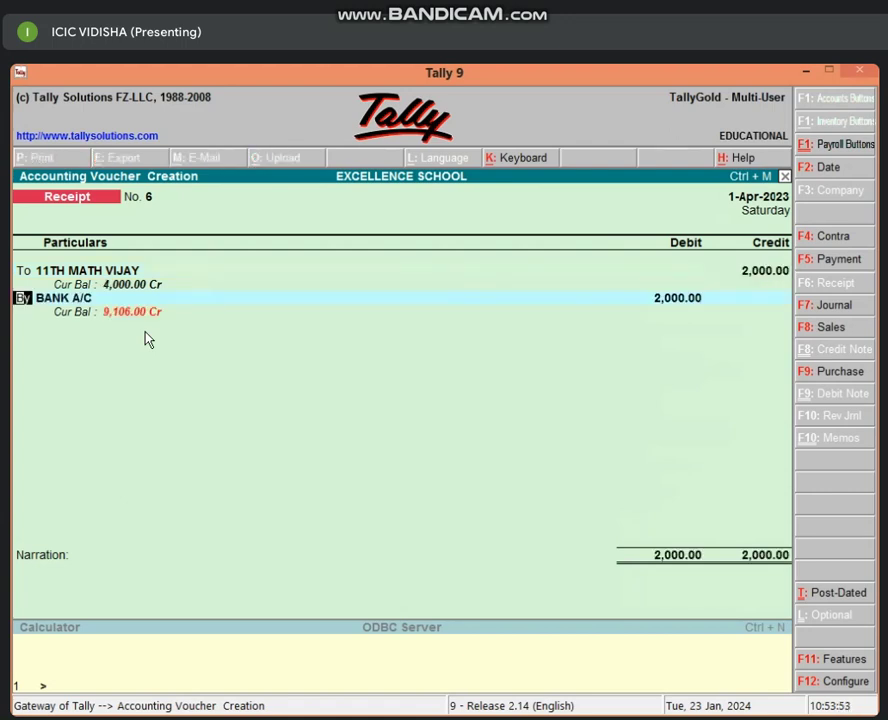
- Debit the receipt's 2,000 to BANK A/C and save the voucher without a narration
{"action": "key", "text": "Return"}
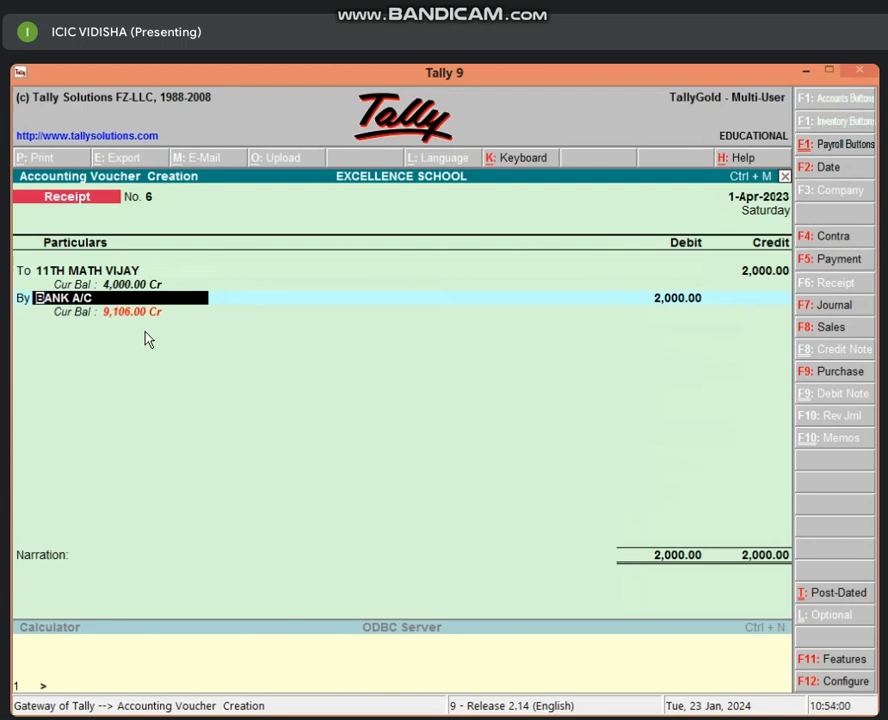
{"action": "key", "text": "Return"}
{"action": "key", "text": "Return"}
{"action": "key", "text": "Return"}
{"action": "key", "text": "Return"}
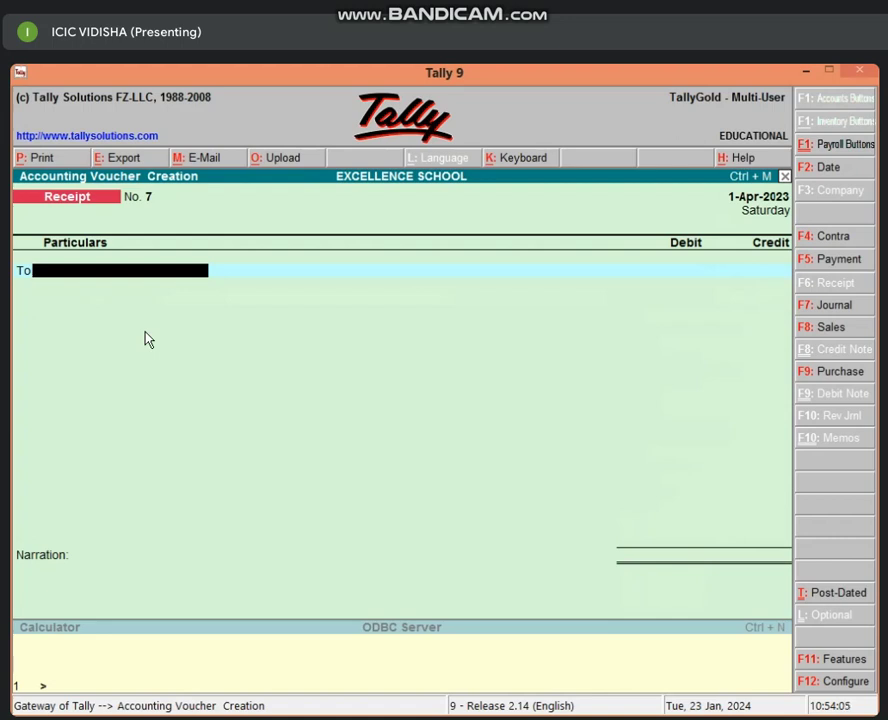
- Enter another receipt crediting 2,000 to the 11TH MATH student's ledger
{"action": "type", "text": "10"}
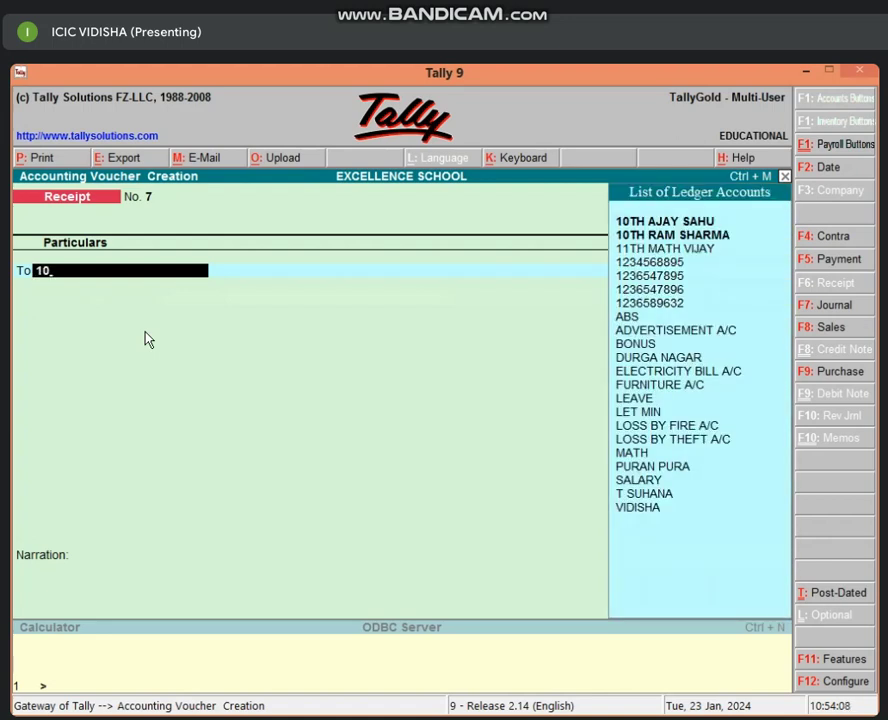
{"action": "key", "text": "Down"}
{"action": "key", "text": "Down"}
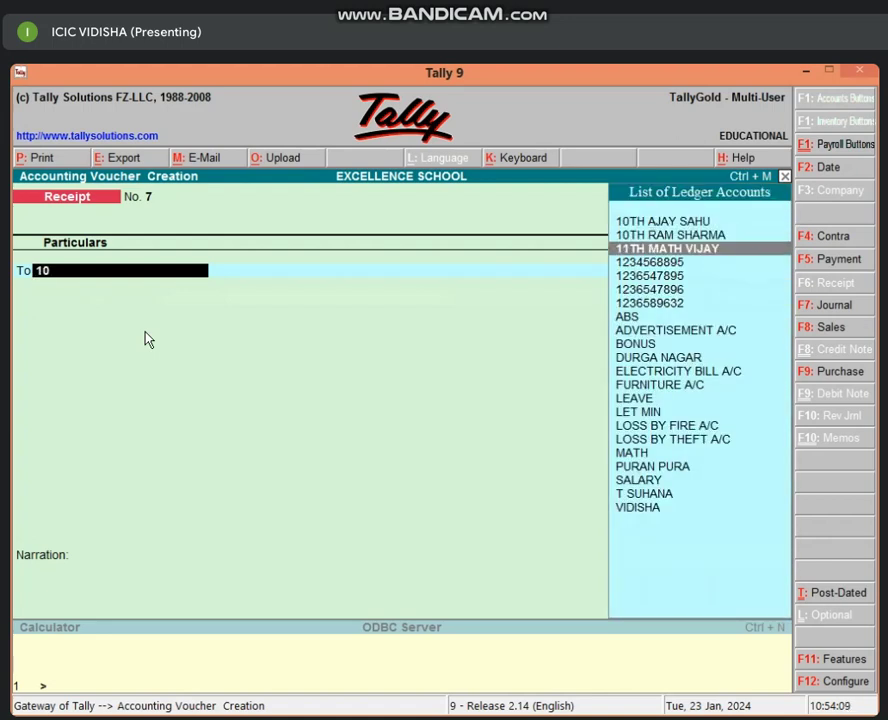
{"action": "key", "text": "Return"}
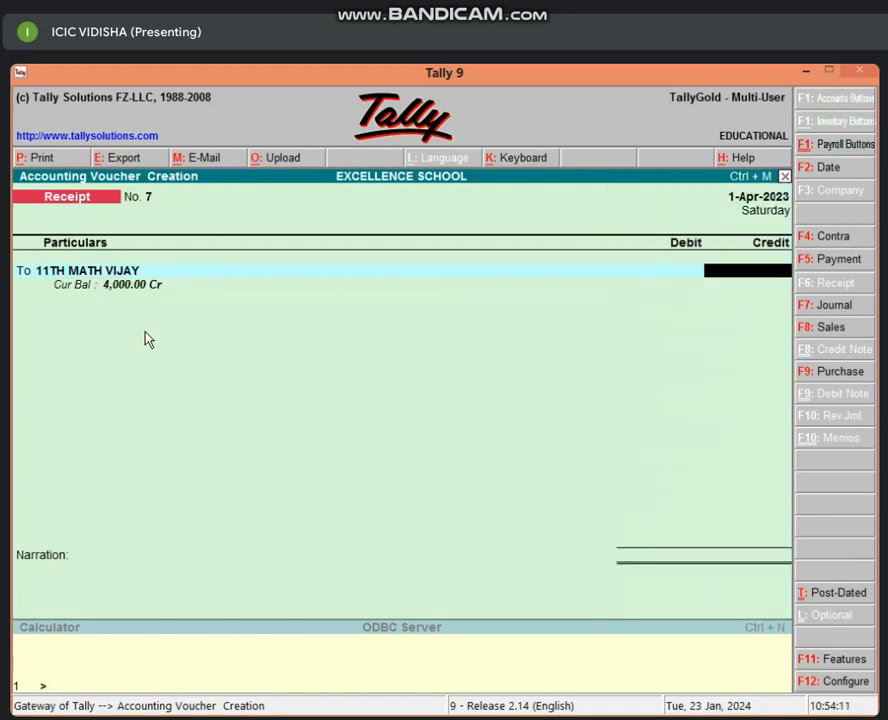
{"action": "type", "text": "2000"}
{"action": "key", "text": "Return"}
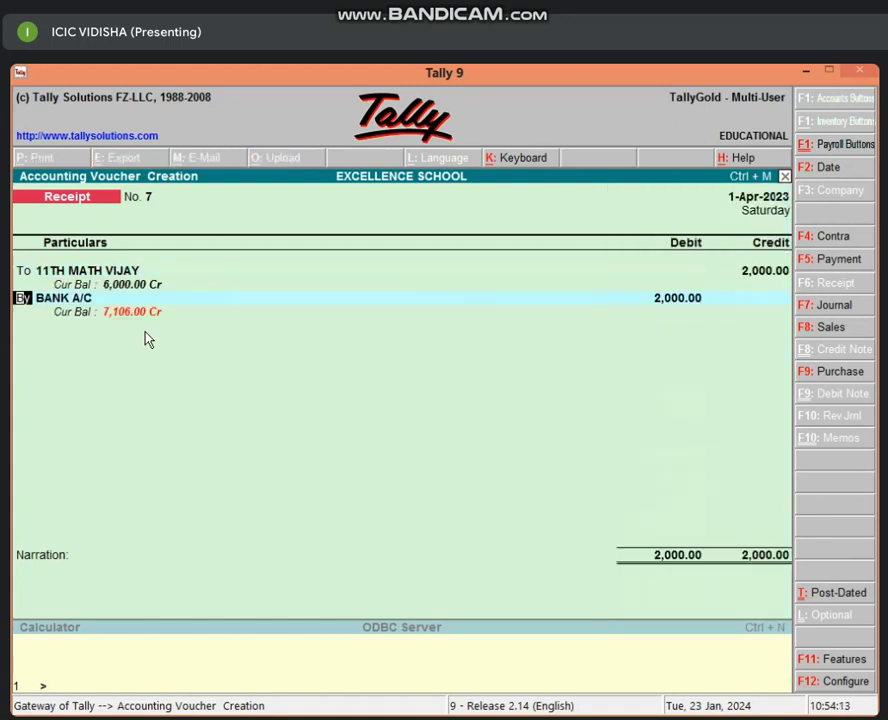
- Change the receipt's debit account to CHEQUE IN HAND A/C for 2,000 and save the voucher without a narration
{"action": "key", "text": "Return"}
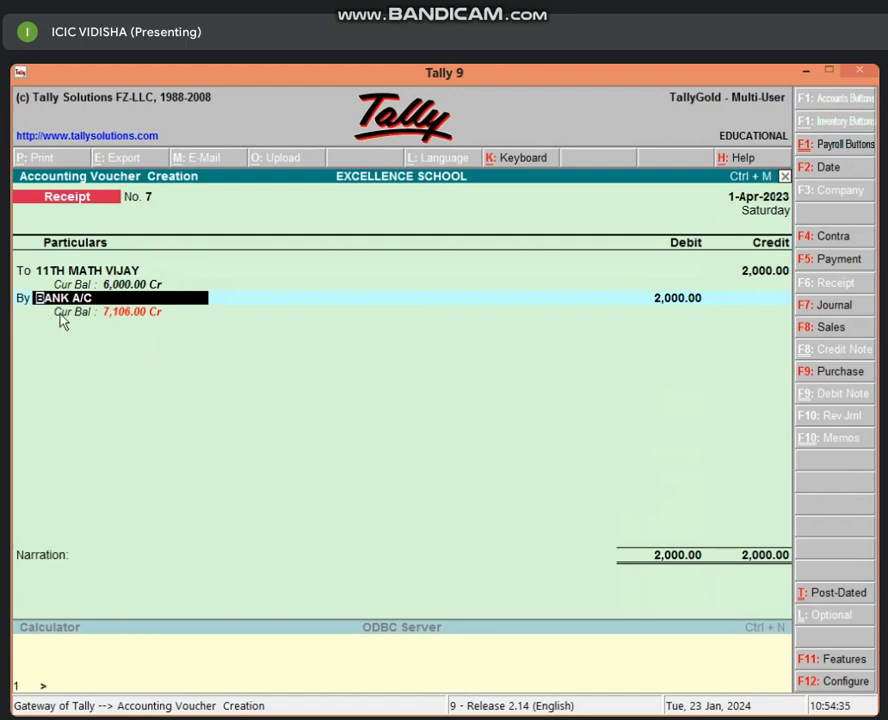
{"action": "type", "text": "CH"}
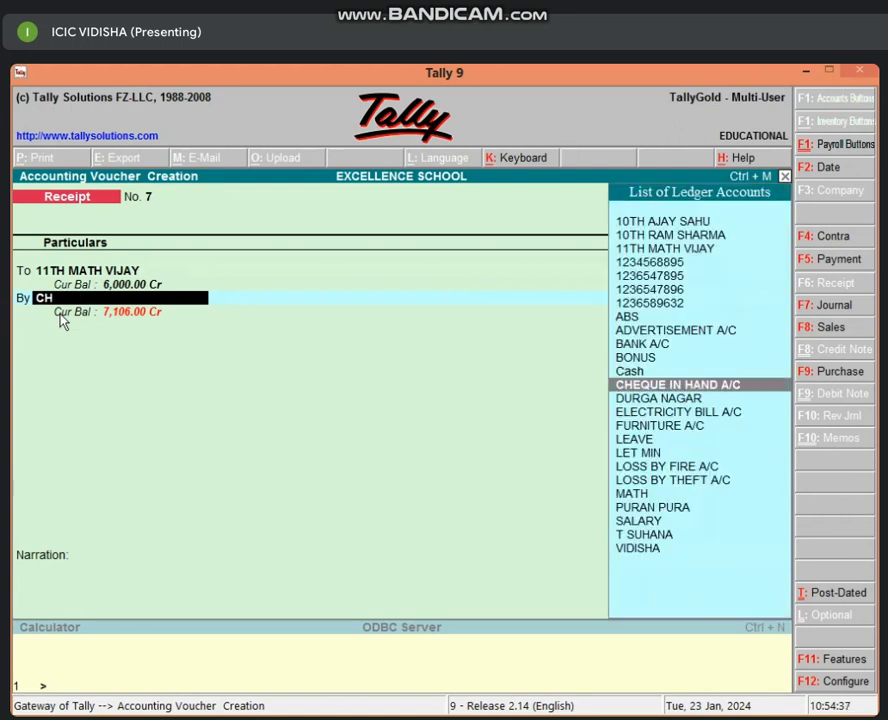
{"action": "key", "text": "Return"}
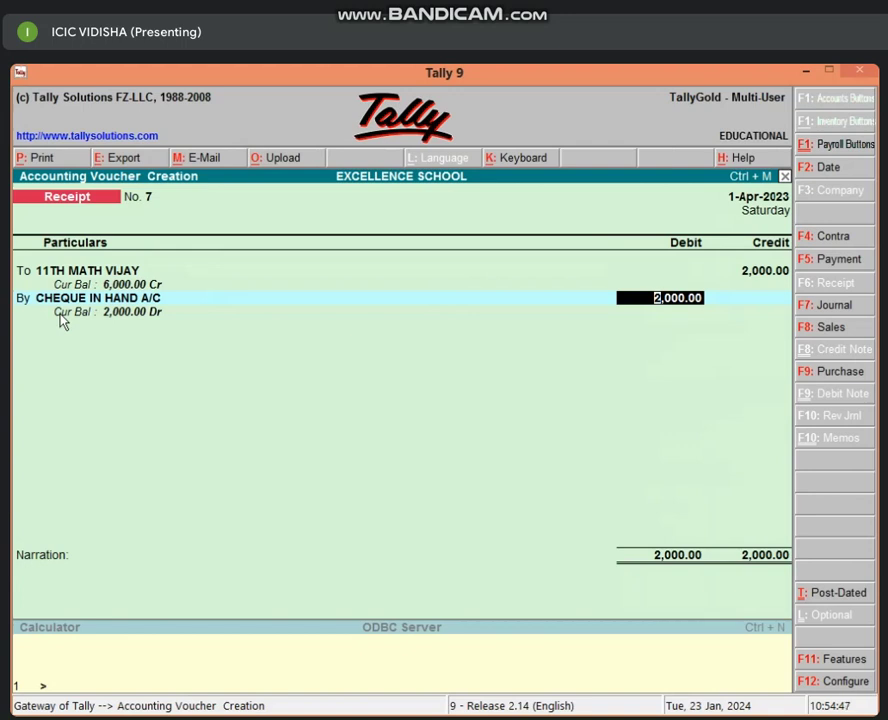
{"action": "key", "text": "Return"}
{"action": "key", "text": "Return"}
{"action": "key", "text": "Return"}
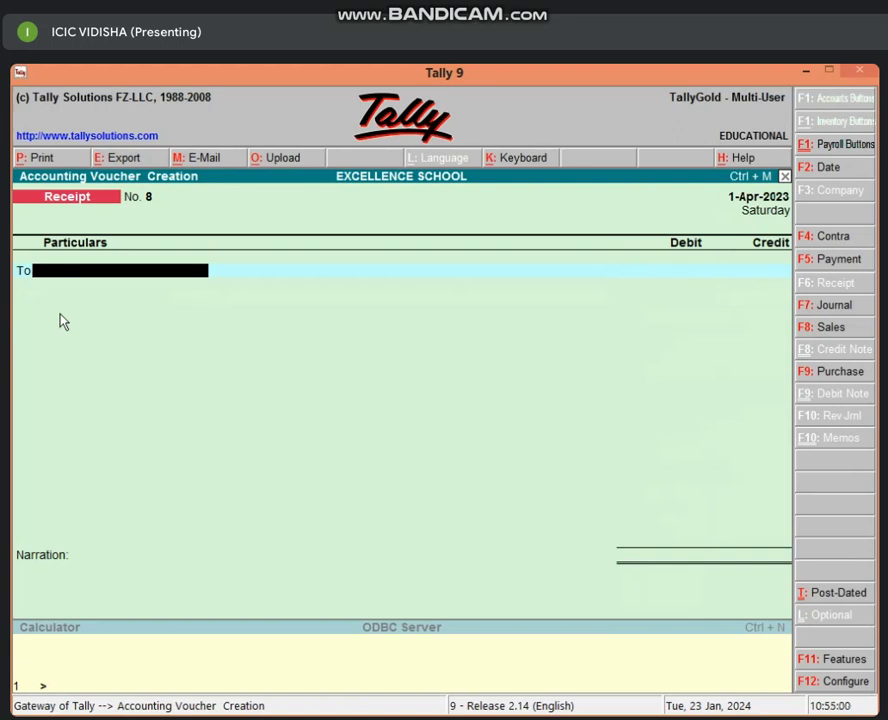
- Start a contra voucher and credit 2,000 to CHEQUE IN HAND A/C
{"action": "key", "text": "F4"}
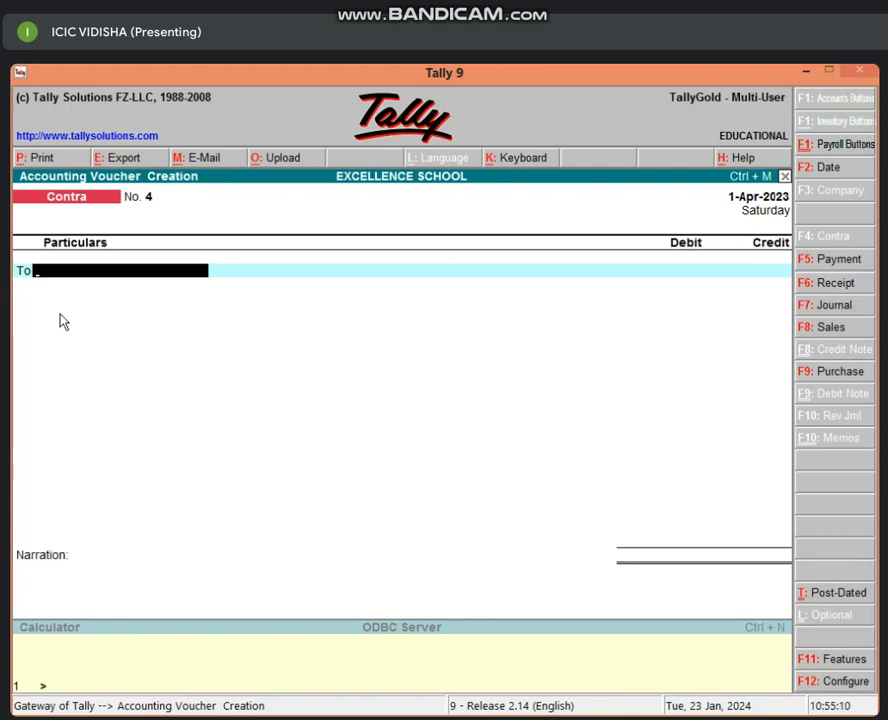
{"action": "type", "text": "CH"}
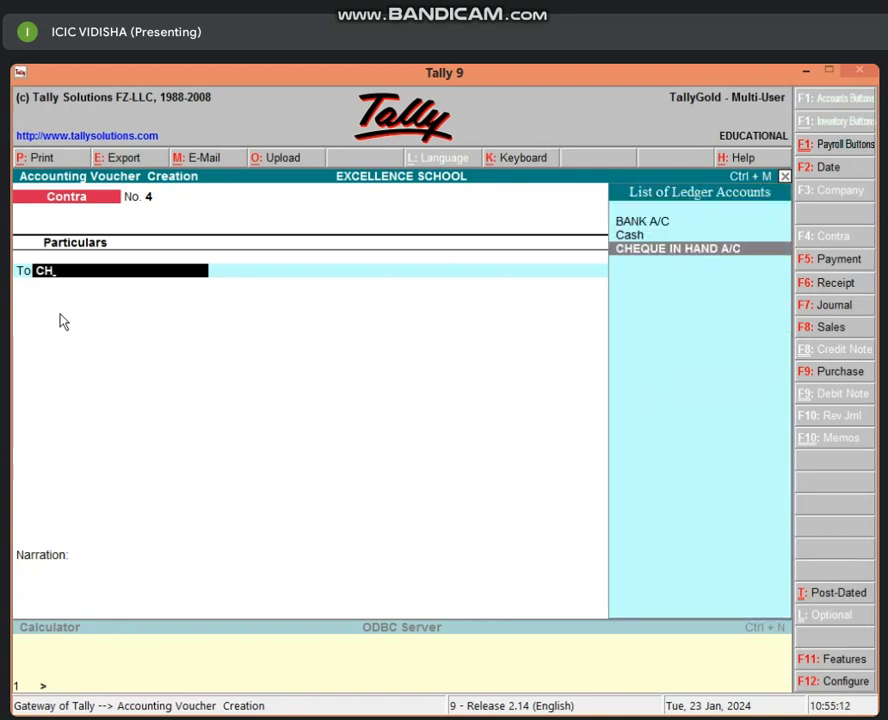
{"action": "key", "text": "Return"}
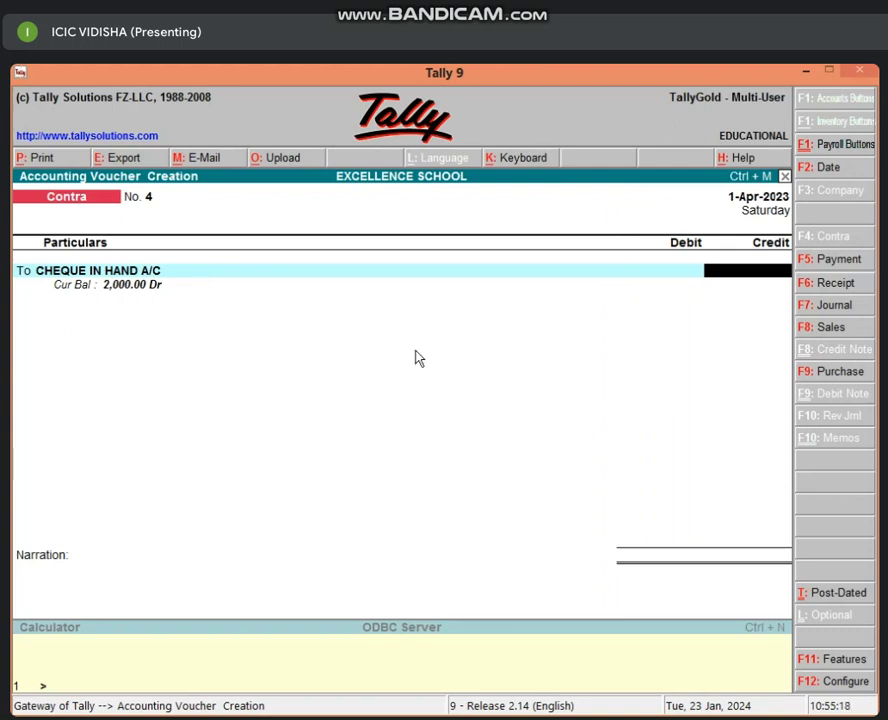
{"action": "type", "text": "2000"}
{"action": "key", "text": "Return"}
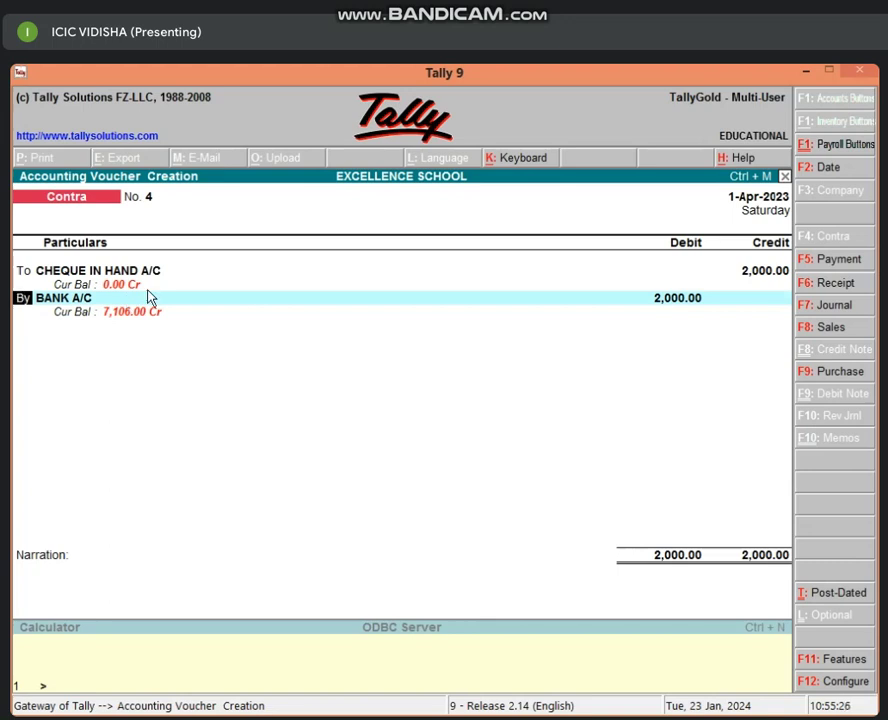
- Debit 2,000 to BANK A/C with the narration "BEING CHEQUE DEPOSITE BY BANK", save the contra voucher and leave voucher entry
{"action": "key", "text": "Return"}
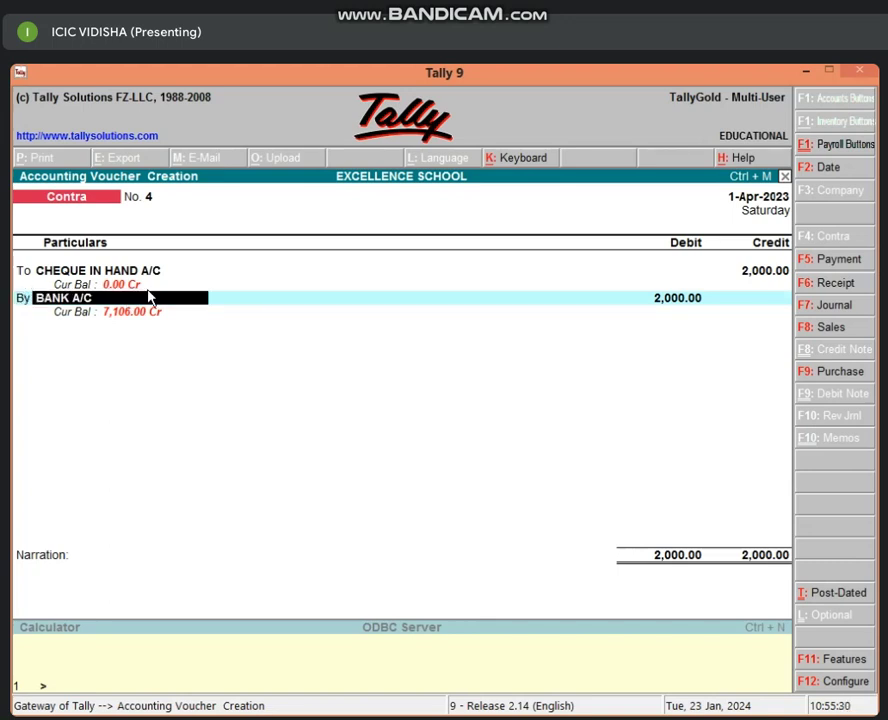
{"action": "key", "text": "Return"}
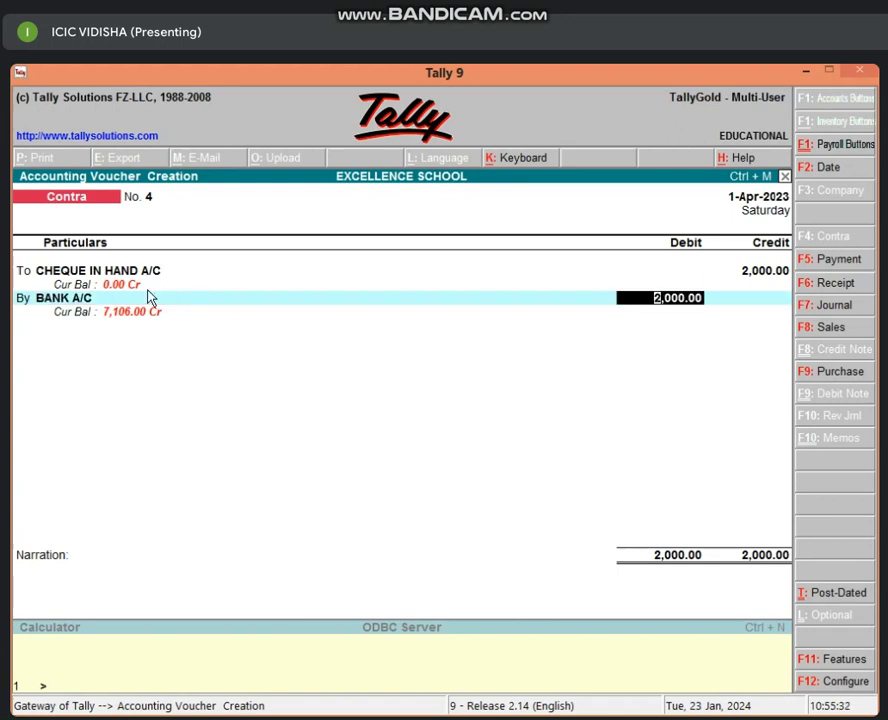
{"action": "key", "text": "Return"}
{"action": "type", "text": "BEI"}
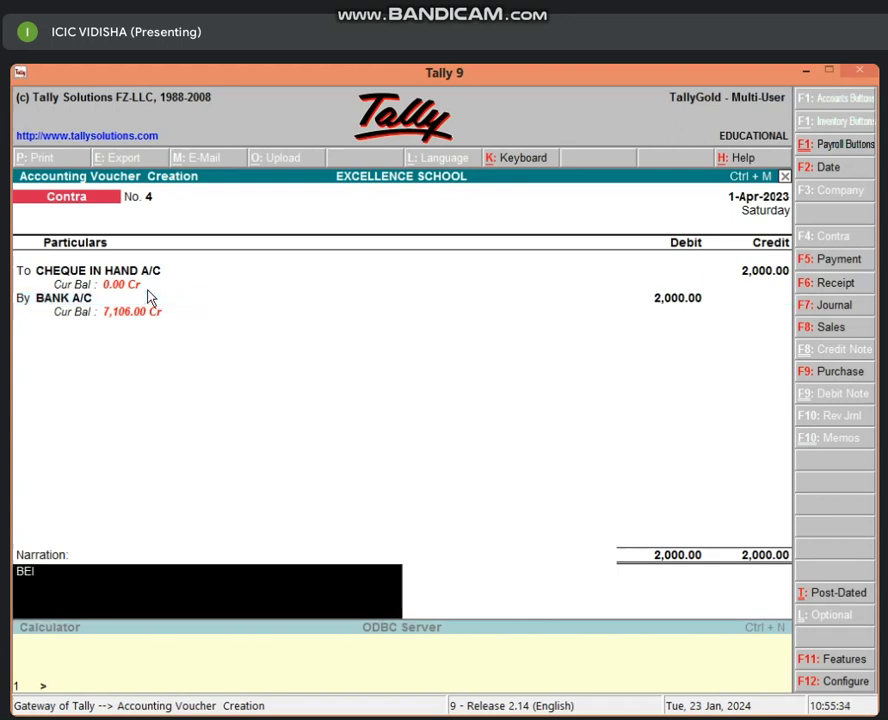
{"action": "type", "text": "NG CHEQUE DEP"}
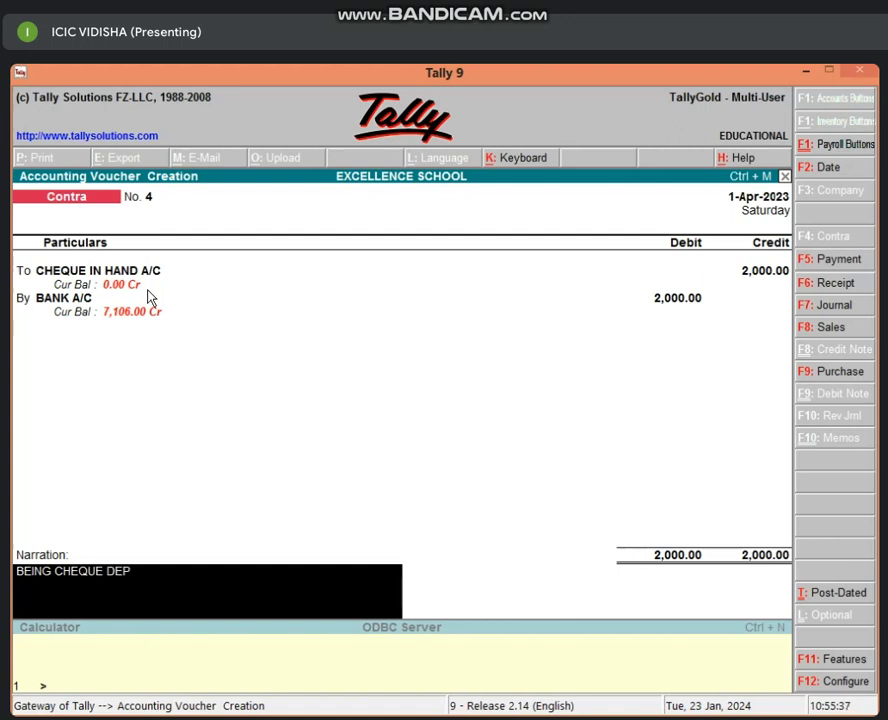
{"action": "type", "text": "OSITE BY BANK"}
{"action": "key", "text": "Return"}
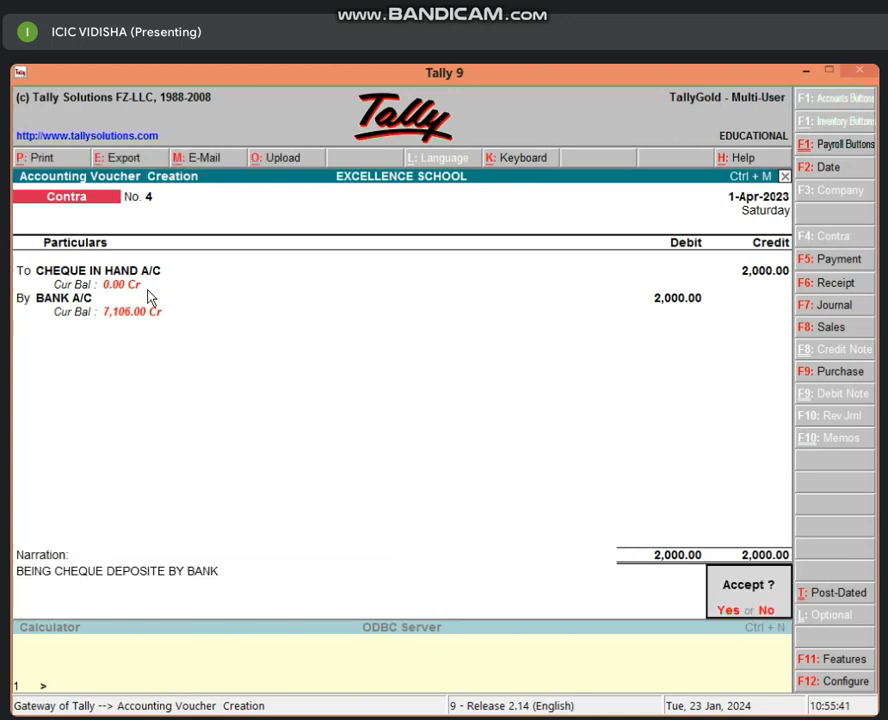
{"action": "key", "text": "Return"}
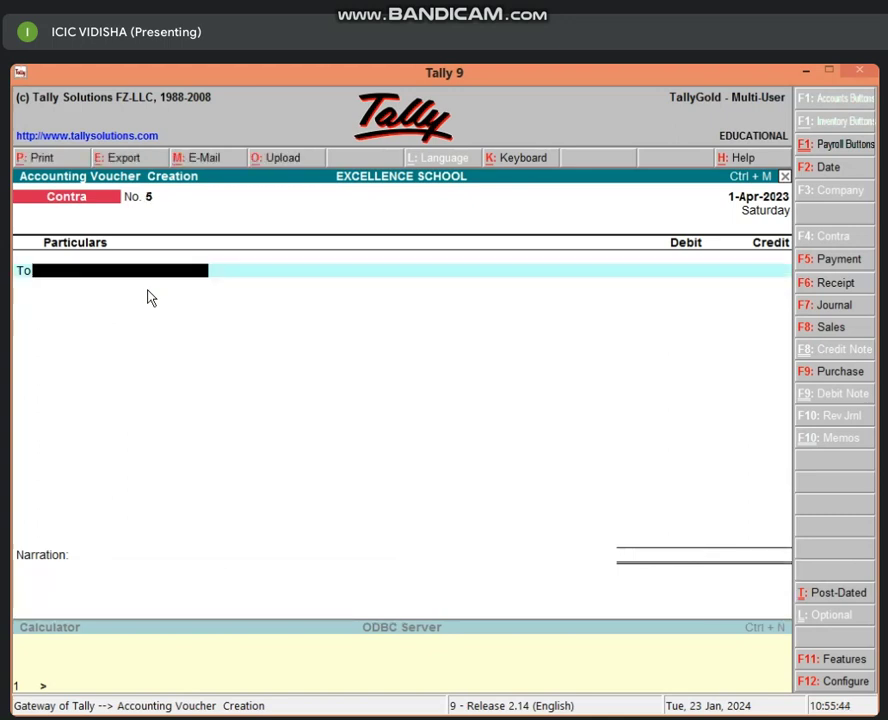
{"action": "key", "text": "Escape"}
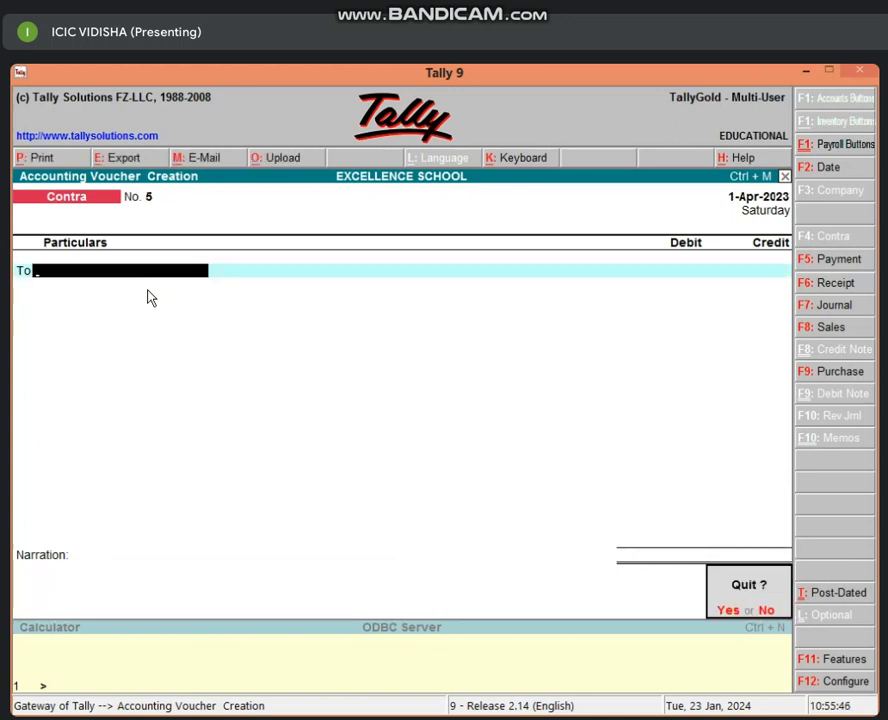
{"action": "key", "text": "Return"}
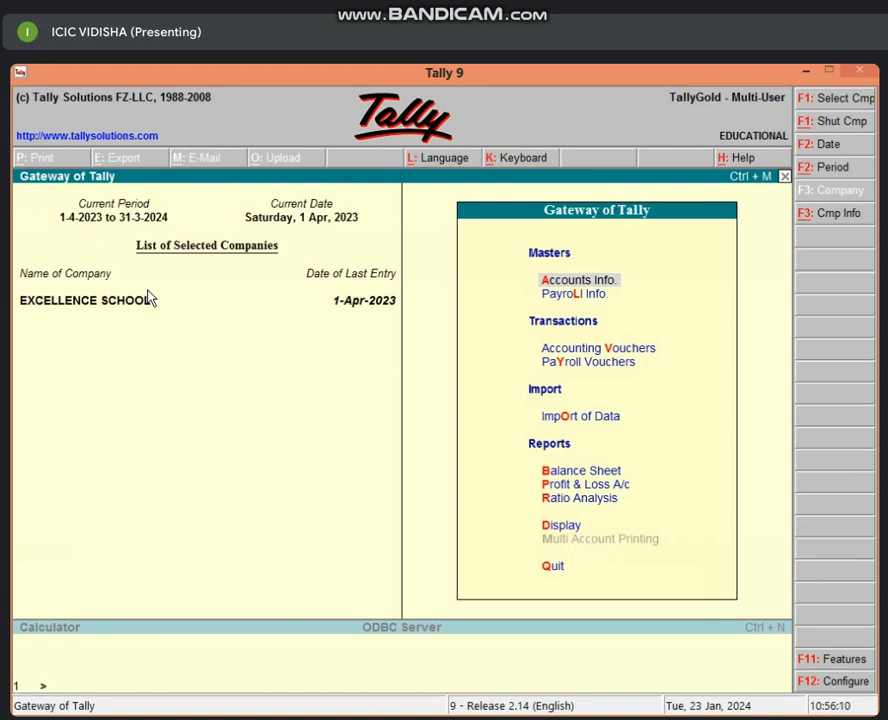
- Try to create a ledger named ELECTRICITY BILL A/C from a new payment voucher
{"action": "key", "text": "v"}
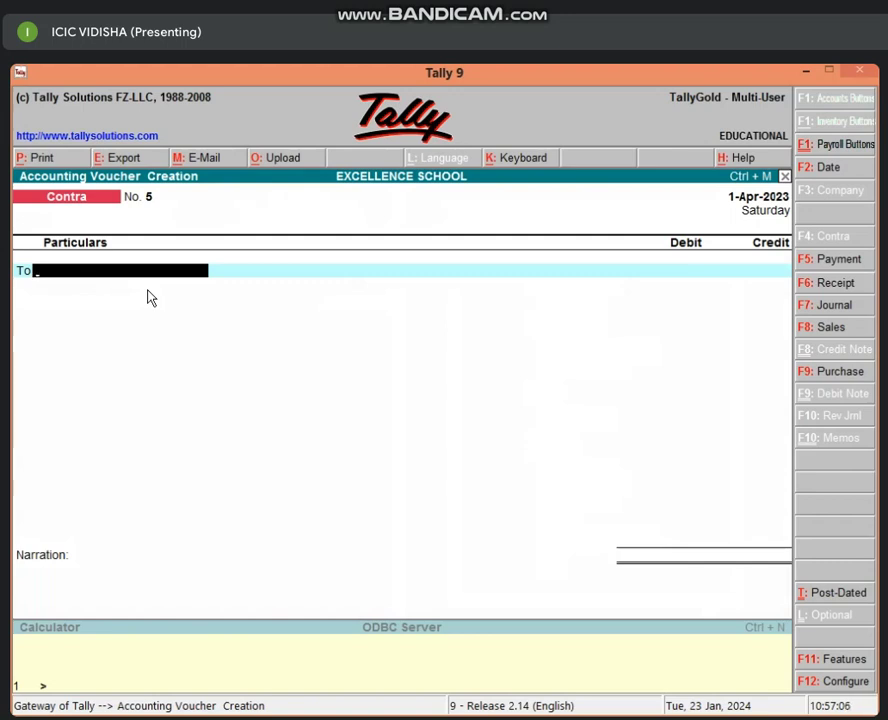
{"action": "key", "text": "F5"}
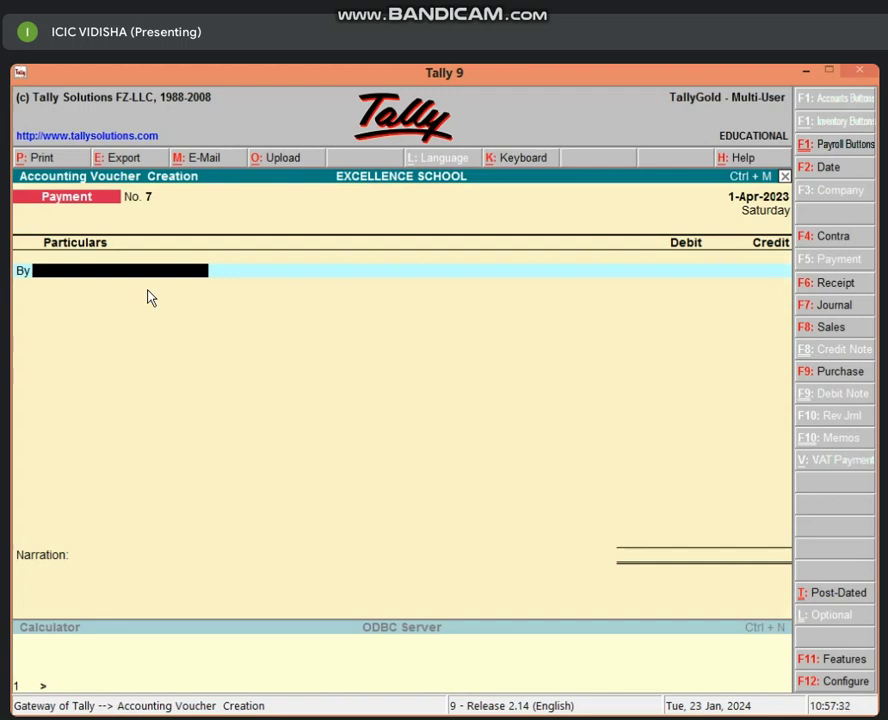
{"action": "key", "text": "alt+c"}
{"action": "type", "text": "E"}
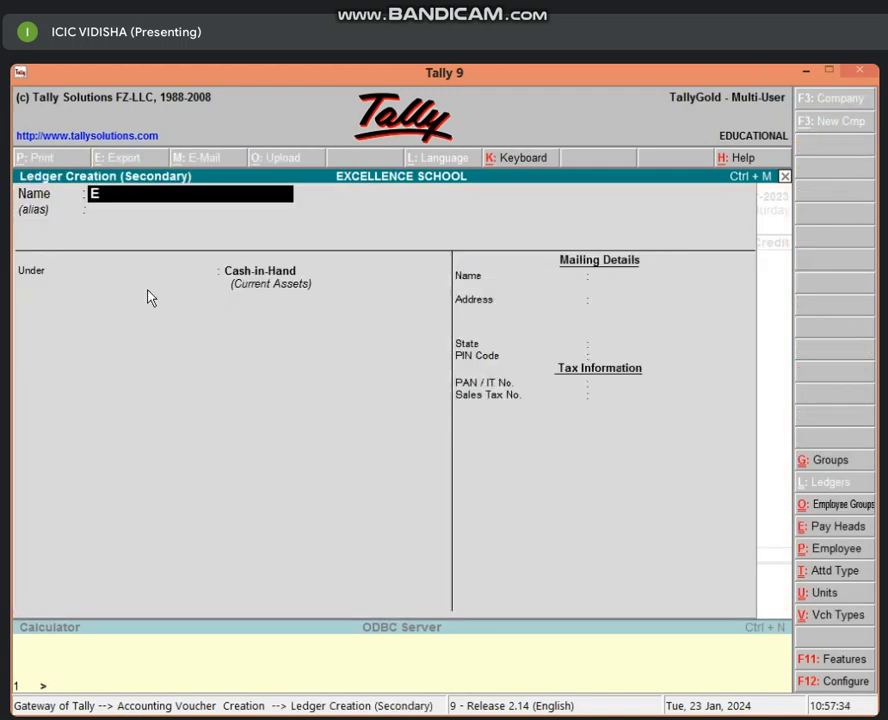
{"action": "type", "text": "LECTRICITYB"}
{"action": "key", "text": "BackSpace"}
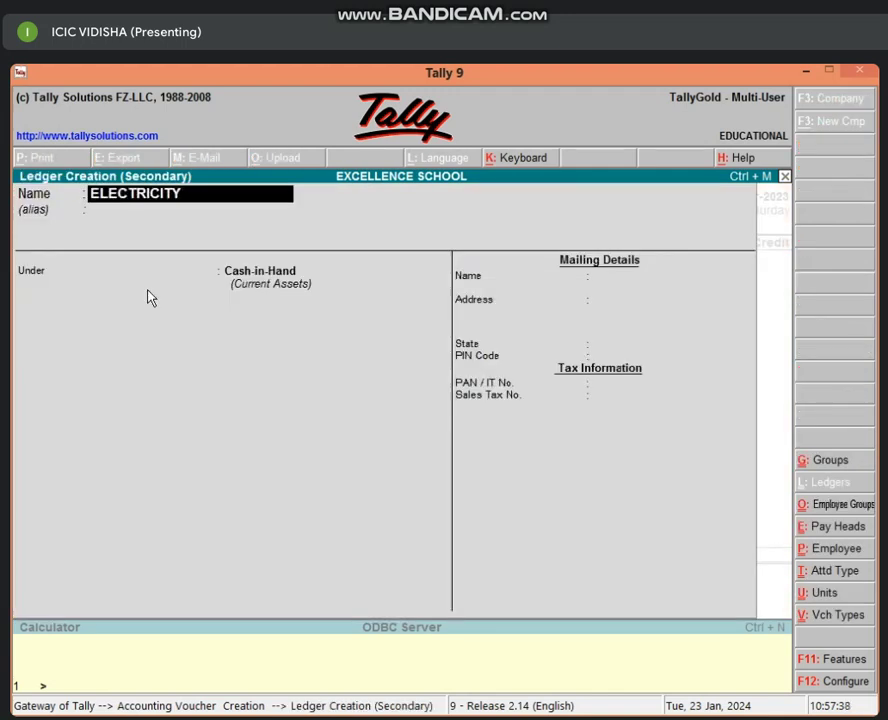
{"action": "type", "text": "BILL A/C"}
{"action": "key", "text": "Return"}
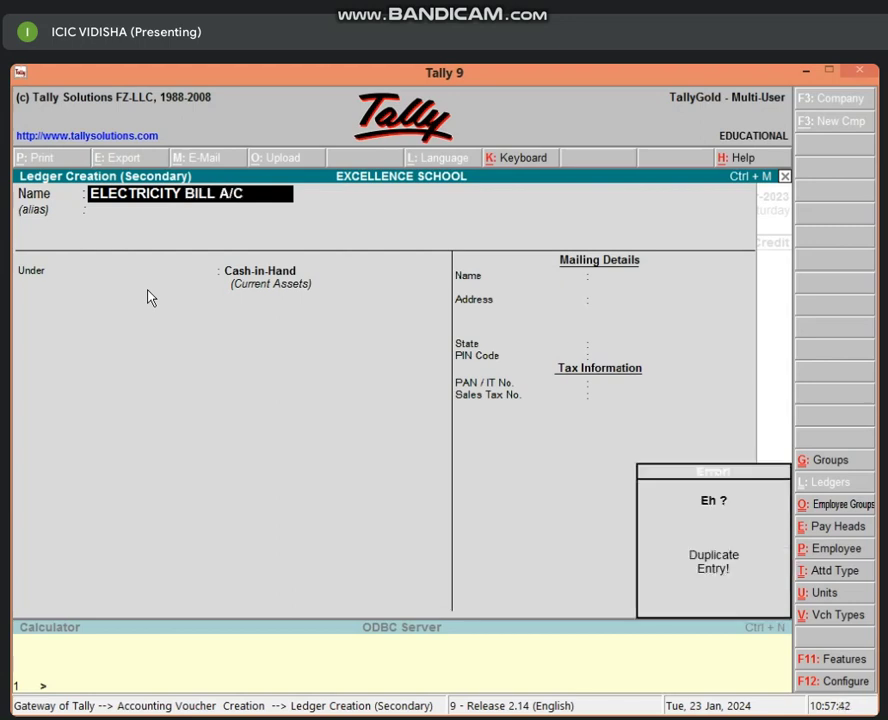
{"action": "key", "text": "Return"}
{"action": "key", "text": "Escape"}
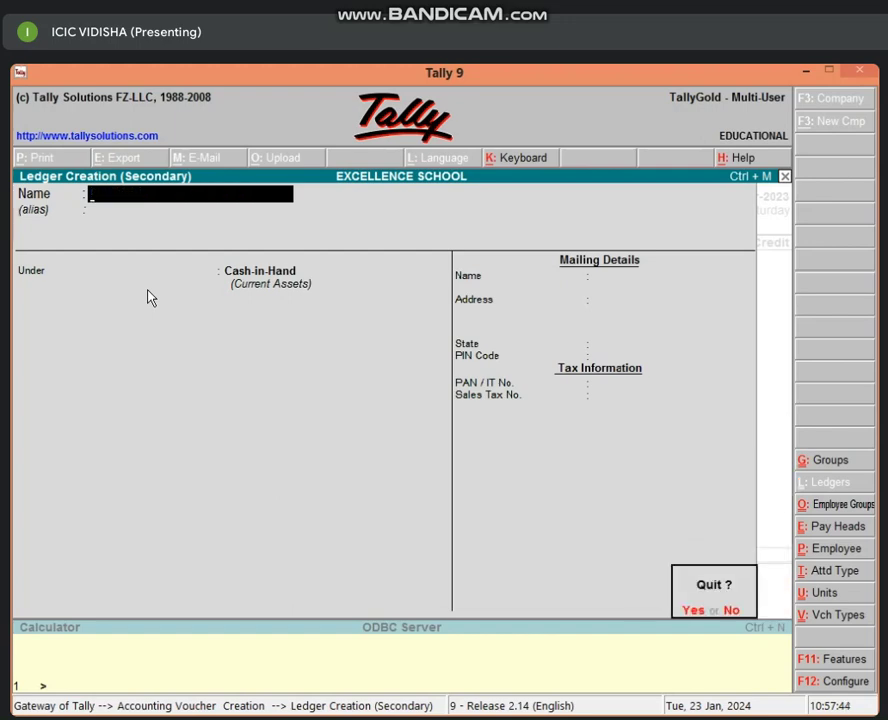
{"action": "key", "text": "Return"}
{"action": "key", "text": "Escape"}
{"action": "key", "text": "Return"}
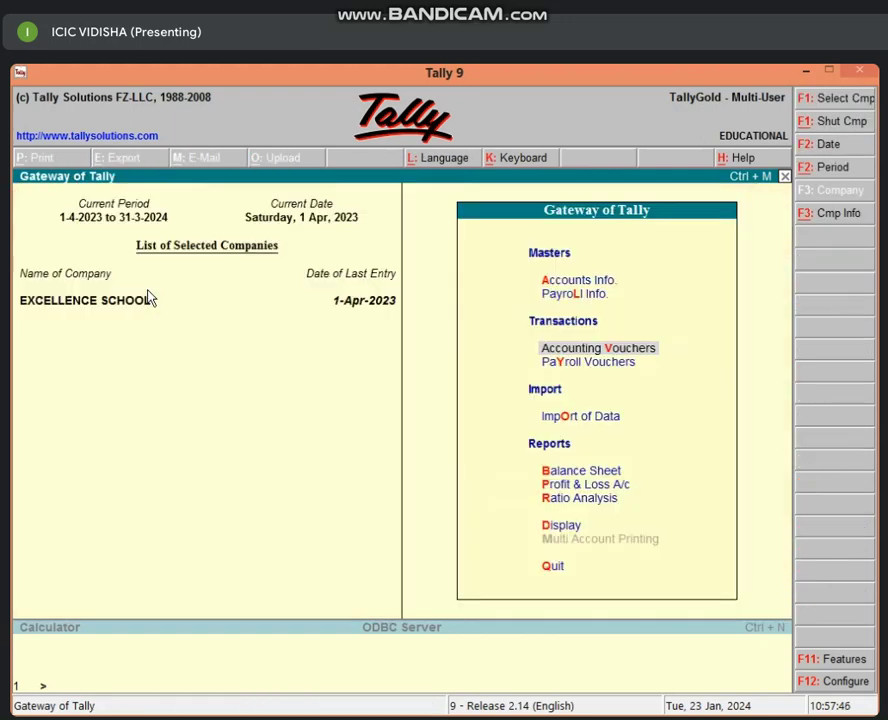
- Delete the cash payment voucher recorded in the ELECTRICITY BILL A/C ledger and leave the account books
{"action": "key", "text": "d"}
{"action": "key", "text": "a"}
{"action": "type", "text": "l"}
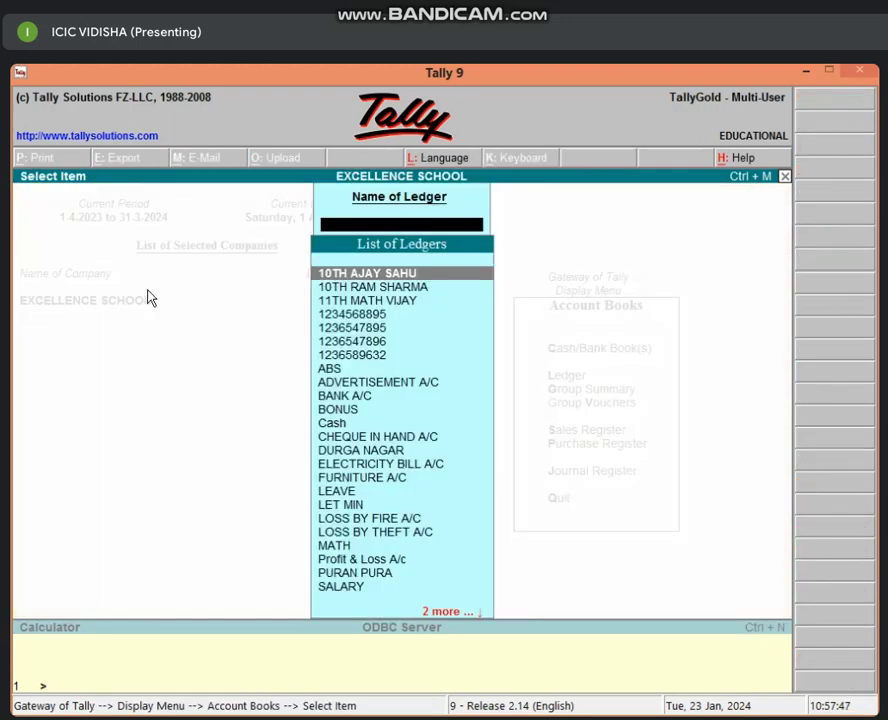
{"action": "type", "text": "E"}
{"action": "key", "text": "Return"}
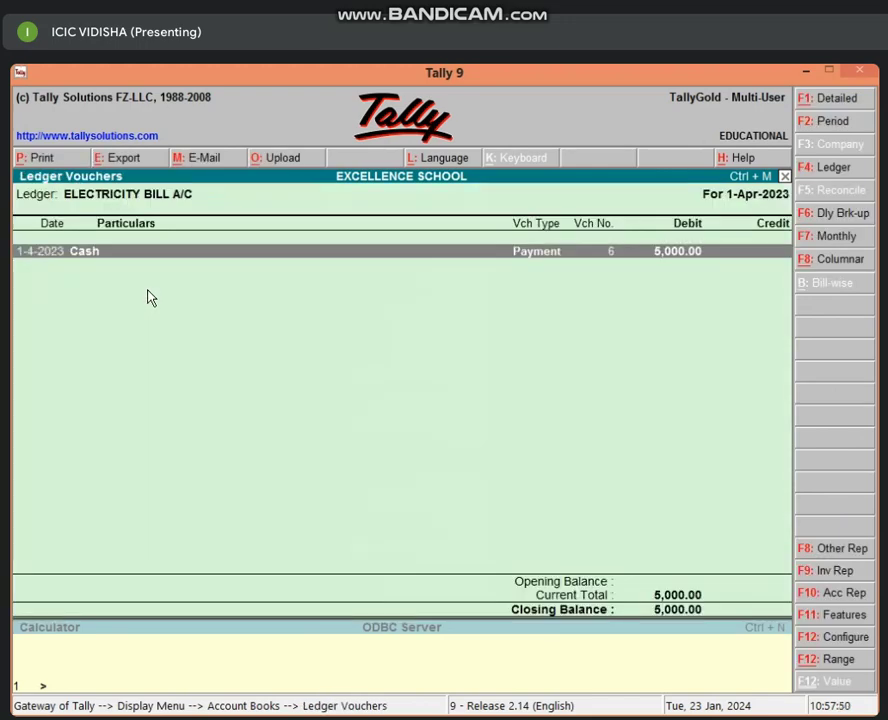
{"action": "key", "text": "alt+d"}
{"action": "key", "text": "y"}
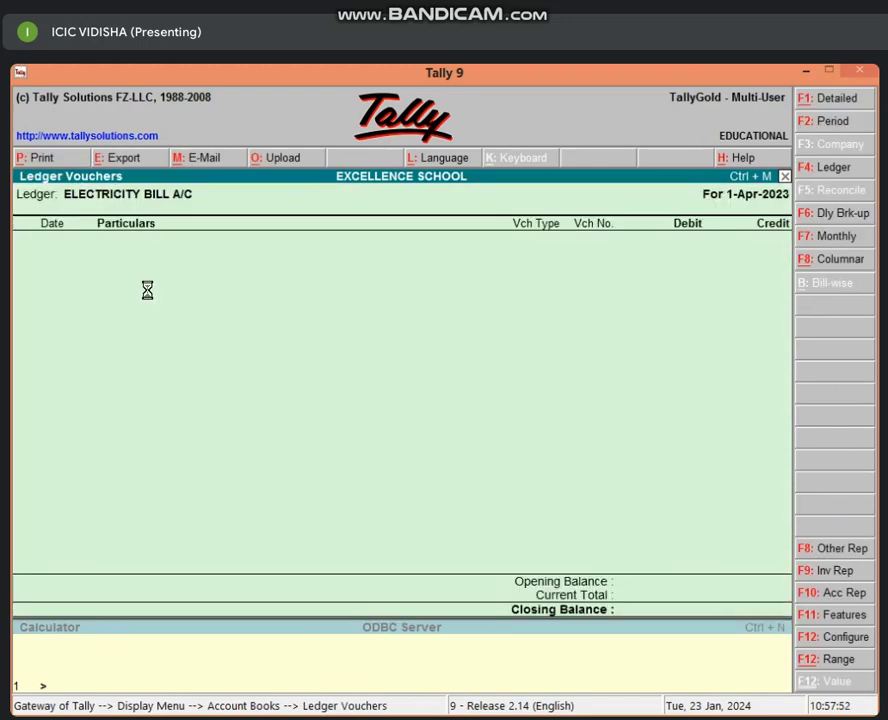
{"action": "key", "text": "Escape"}
{"action": "key", "text": "Escape"}
{"action": "key", "text": "Escape"}
- Delete the ELECTRICITY BILL A/C ledger from the company's account masters
{"action": "type", "text": "a"}
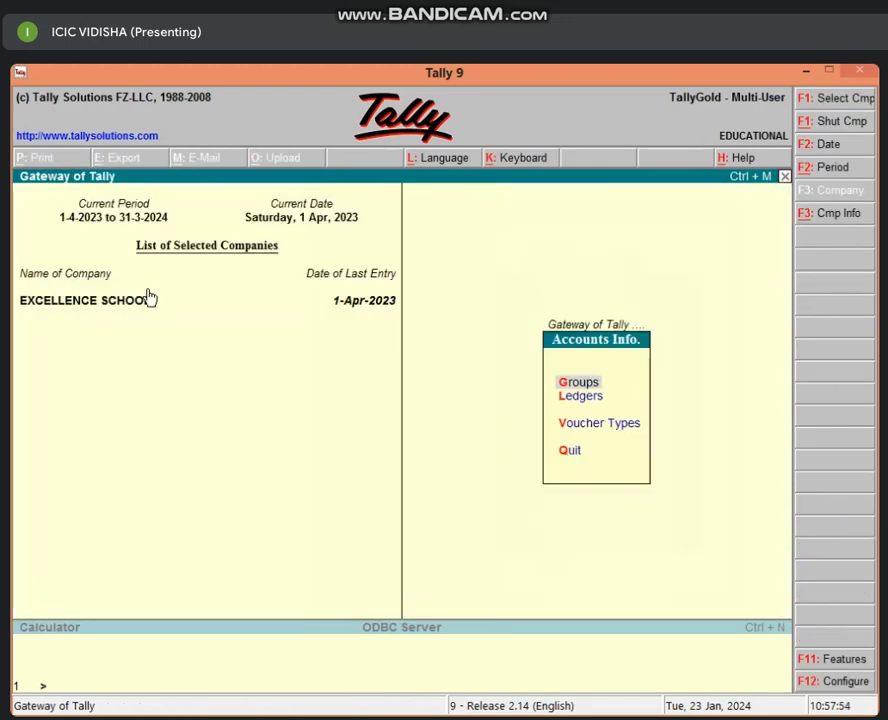
{"action": "type", "text": "ld"}
{"action": "type", "text": "E"}
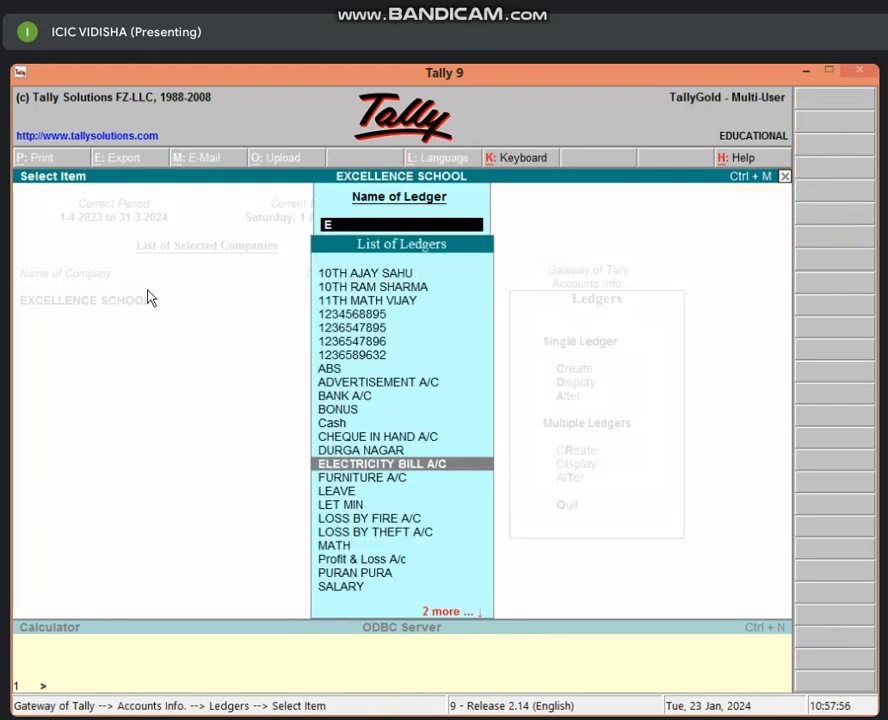
{"action": "key", "text": "Return"}
{"action": "key", "text": "alt+d"}
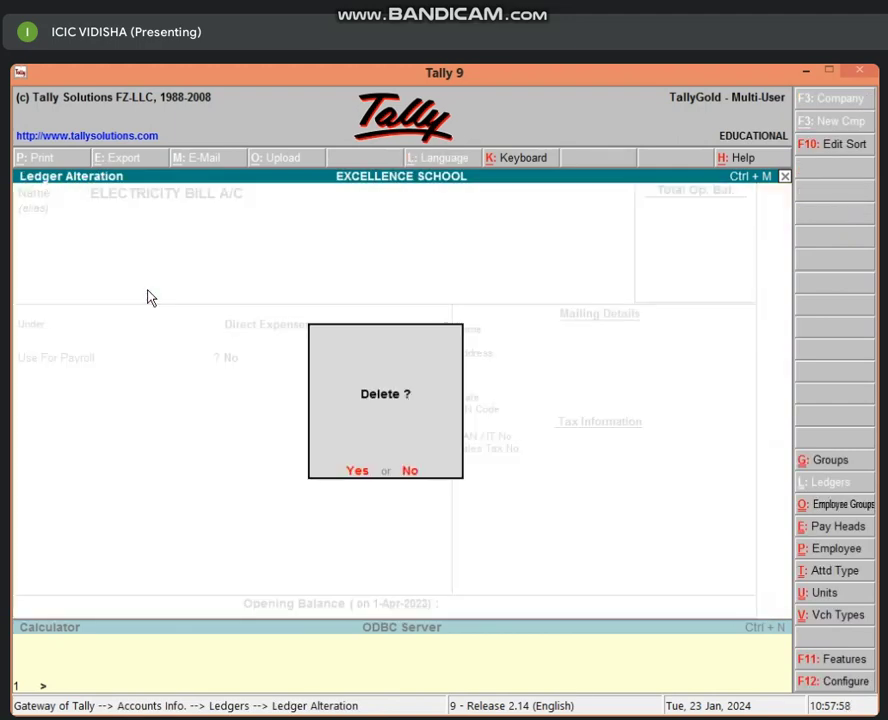
{"action": "key", "text": "y"}
{"action": "key", "text": "Escape"}
{"action": "key", "text": "Escape"}
{"action": "key", "text": "Escape"}
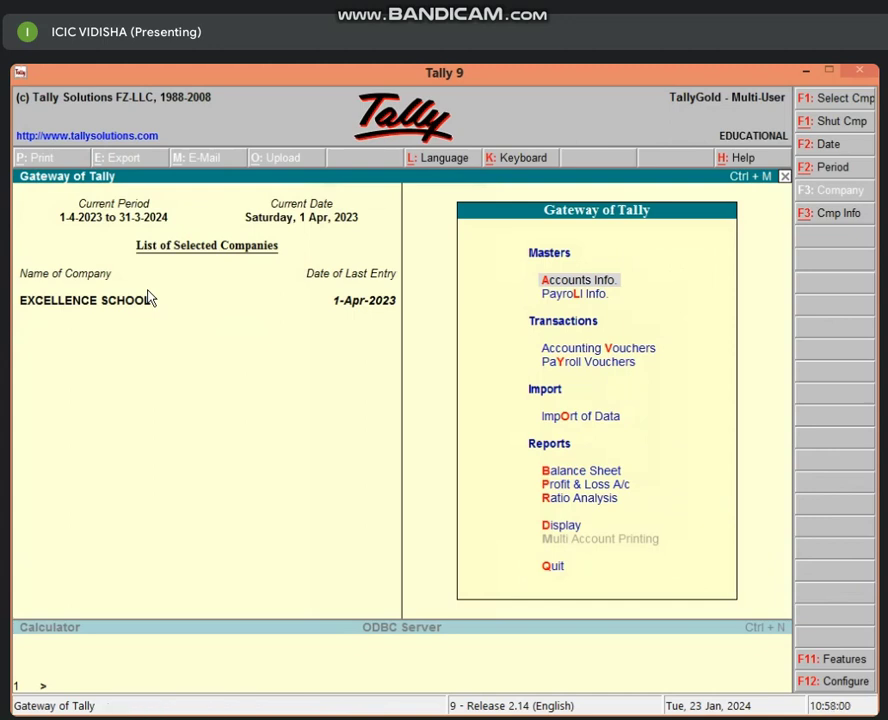
- Start creating a single ledger named ELECTRICITY BILL A/C without an alias
{"action": "key", "text": "a"}
{"action": "key", "text": "l"}
{"action": "key", "text": "Return"}
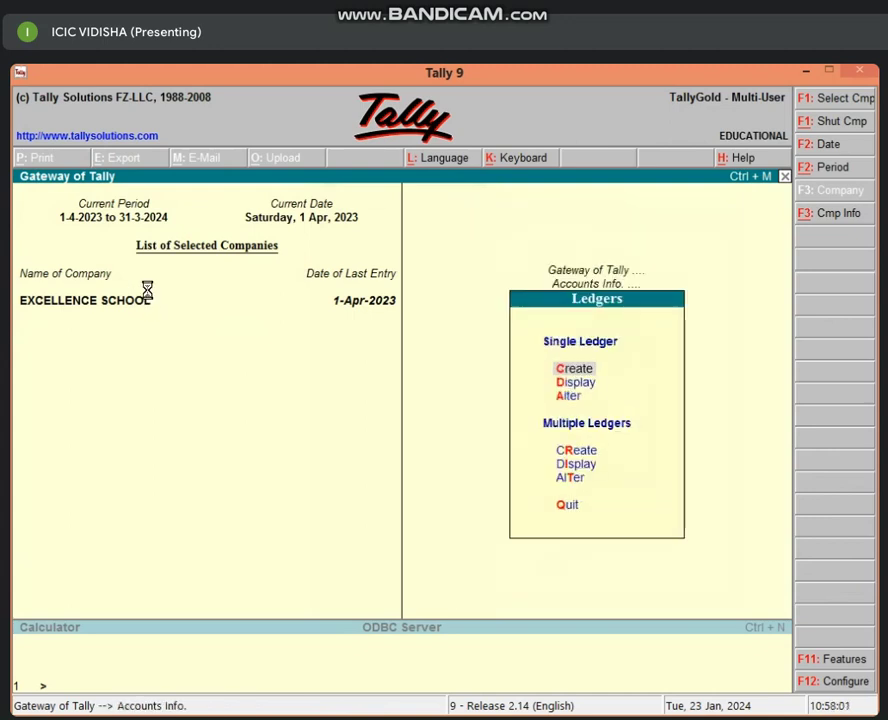
{"action": "type", "text": "ELECTR"}
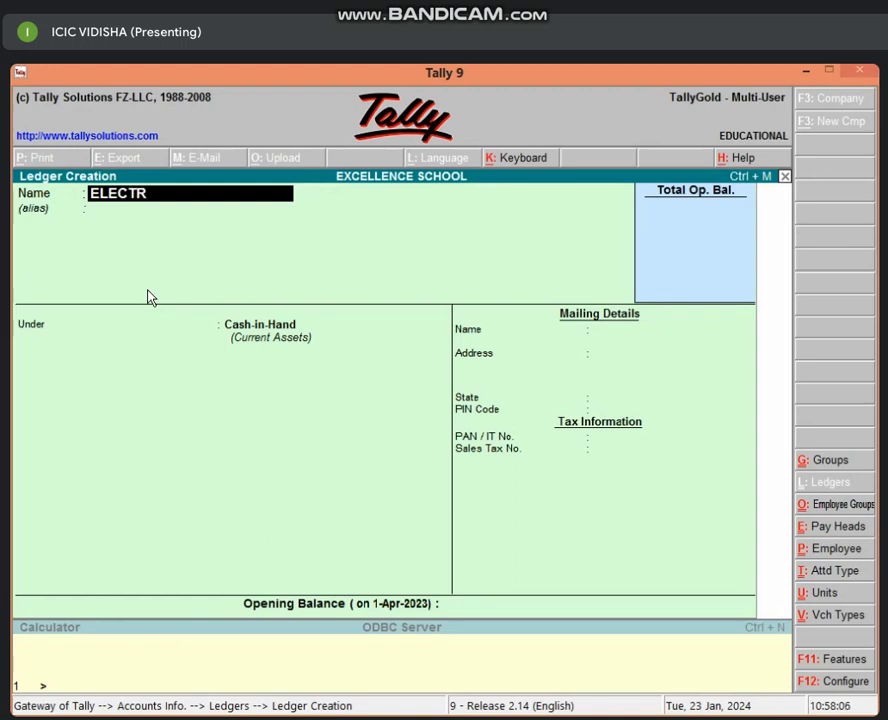
{"action": "type", "text": "ICITY BILL A/C"}
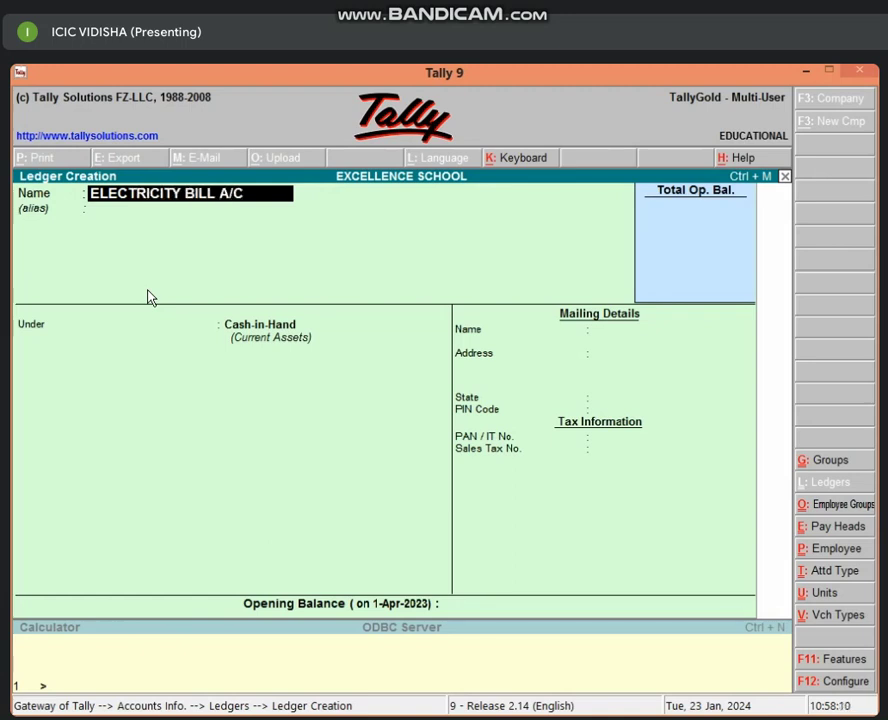
{"action": "key", "text": "Return"}
{"action": "key", "text": "Return"}
- Place the ledger under Direct Expenses, save it without an opening balance and leave ledger creation
{"action": "type", "text": "DI"}
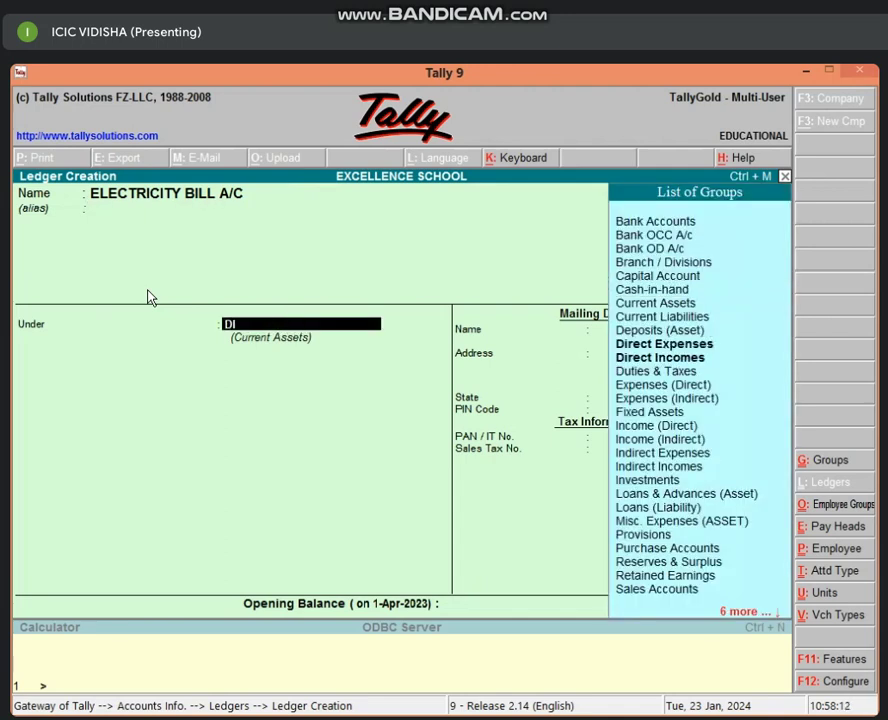
{"action": "key", "text": "Down"}
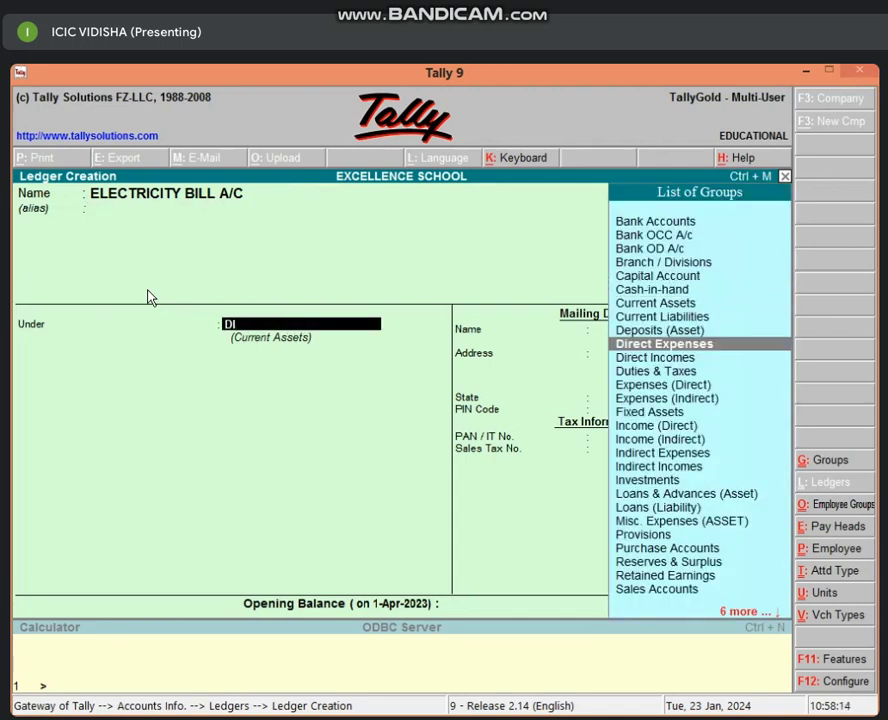
{"action": "key", "text": "Return"}
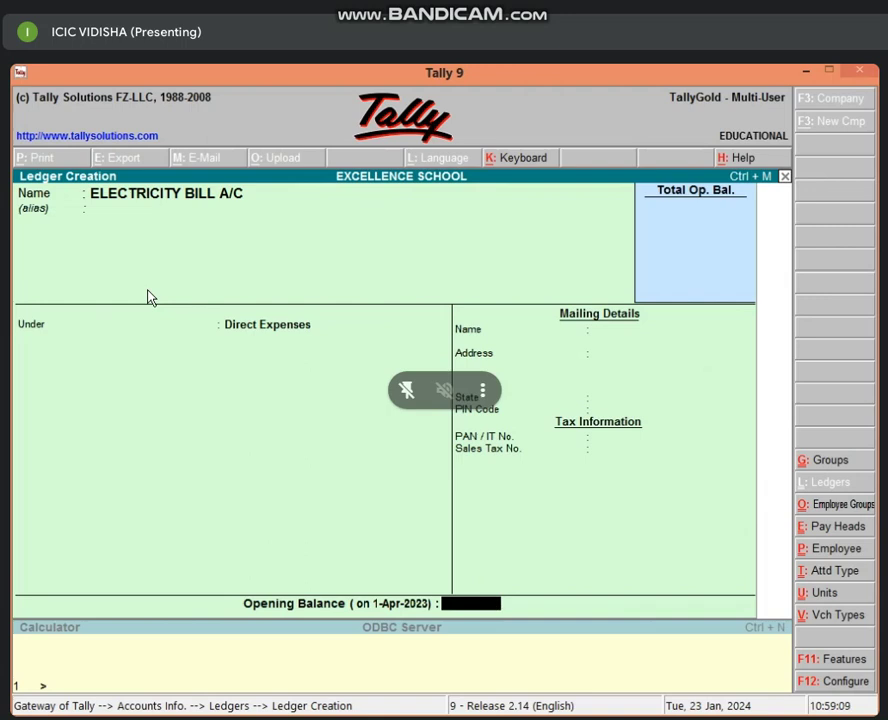
{"action": "key", "text": "Return"}
{"action": "key", "text": "Return"}
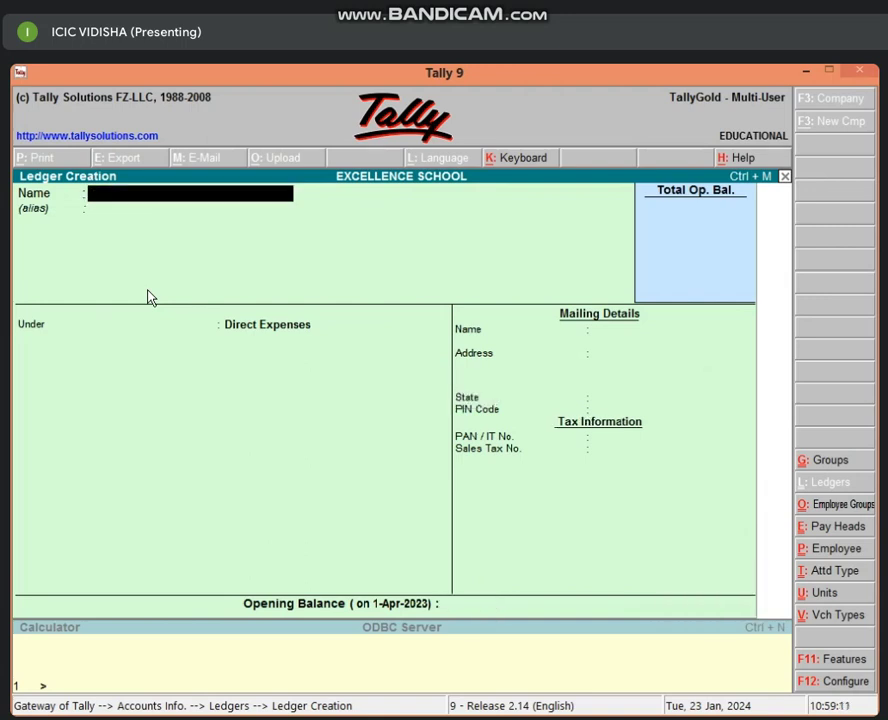
{"action": "key", "text": "Escape"}
{"action": "key", "text": "Return"}
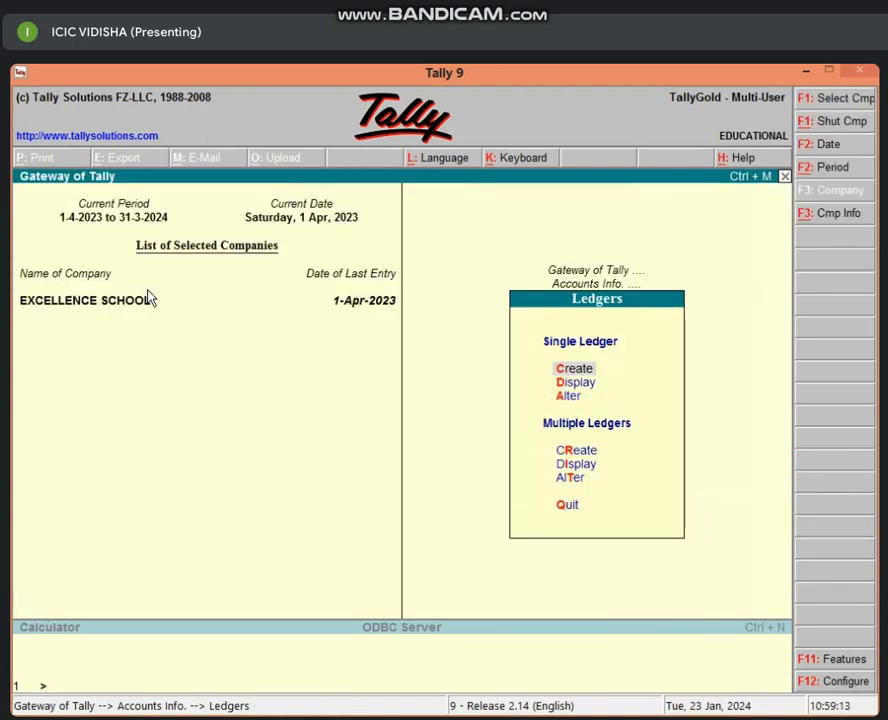
{"action": "key", "text": "Escape"}
{"action": "key", "text": "Escape"}
- Start a payment voucher and debit 1,000 to ELECTRICITY BILL A/C
{"action": "key", "text": "v"}
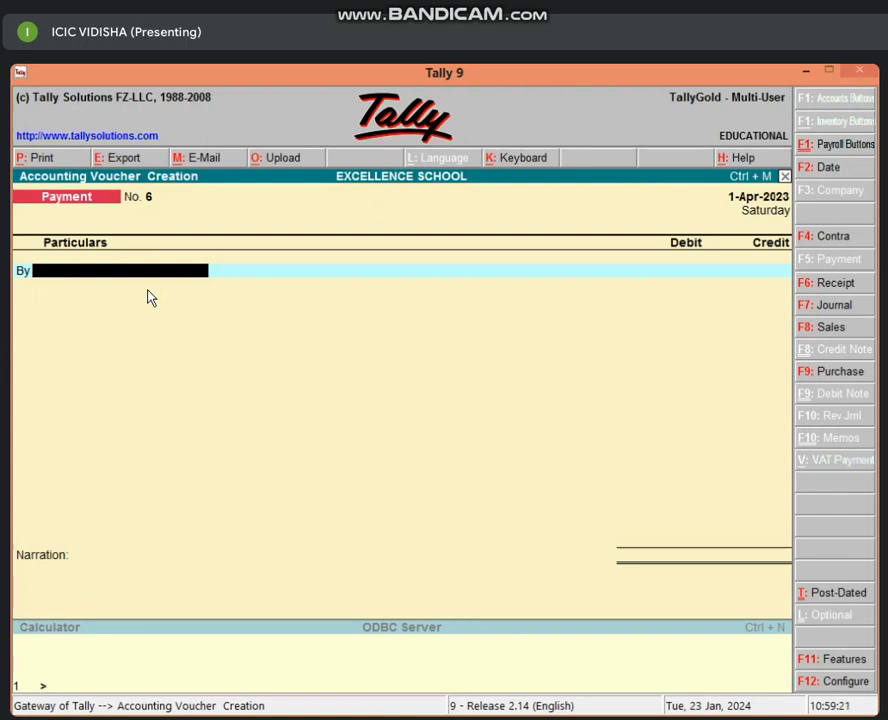
{"action": "type", "text": "E"}
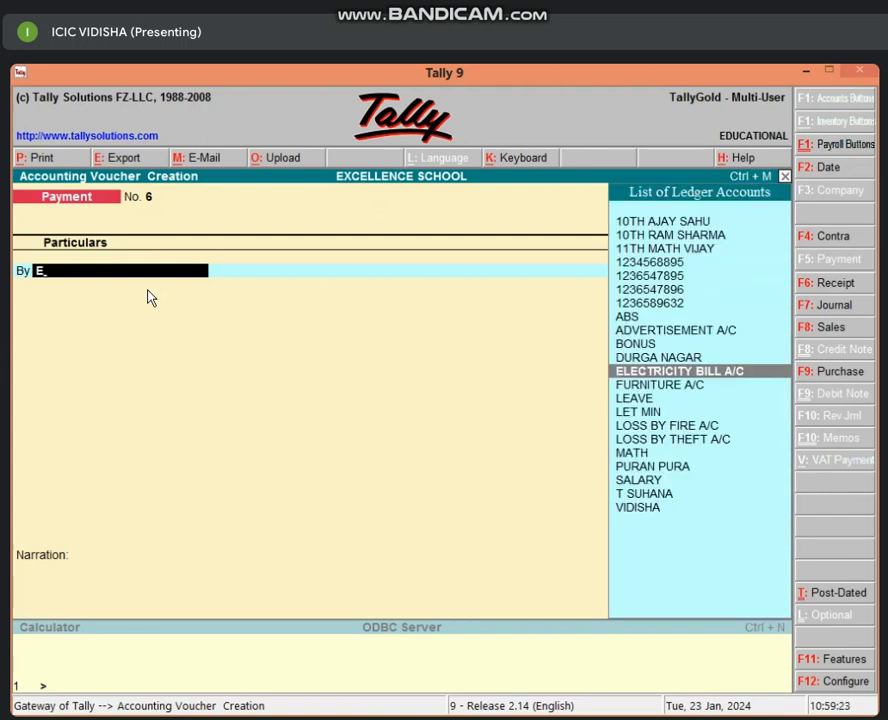
{"action": "key", "text": "Return"}
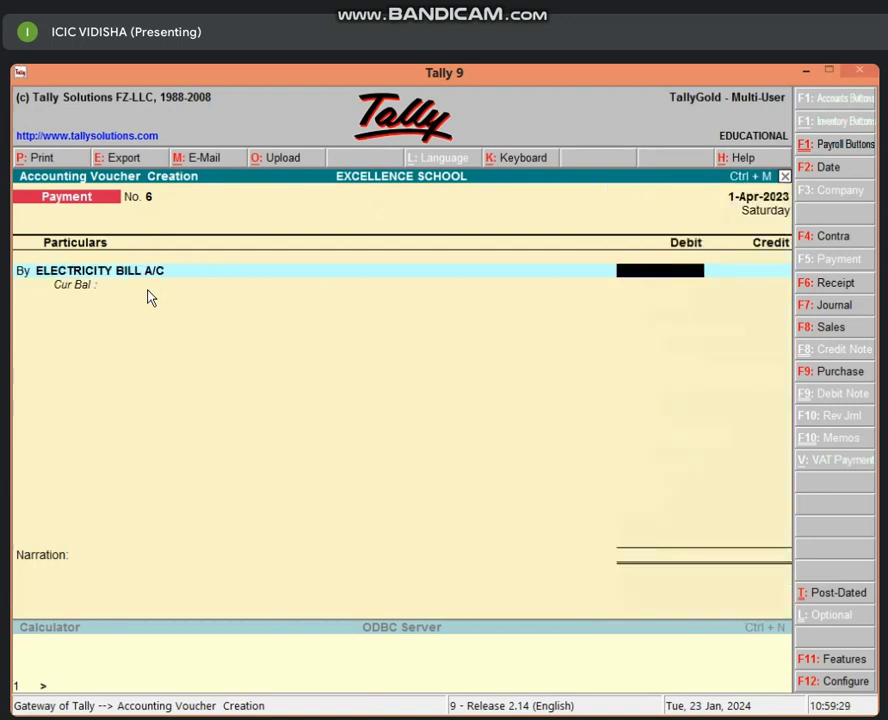
{"action": "type", "text": "1000"}
{"action": "key", "text": "Return"}
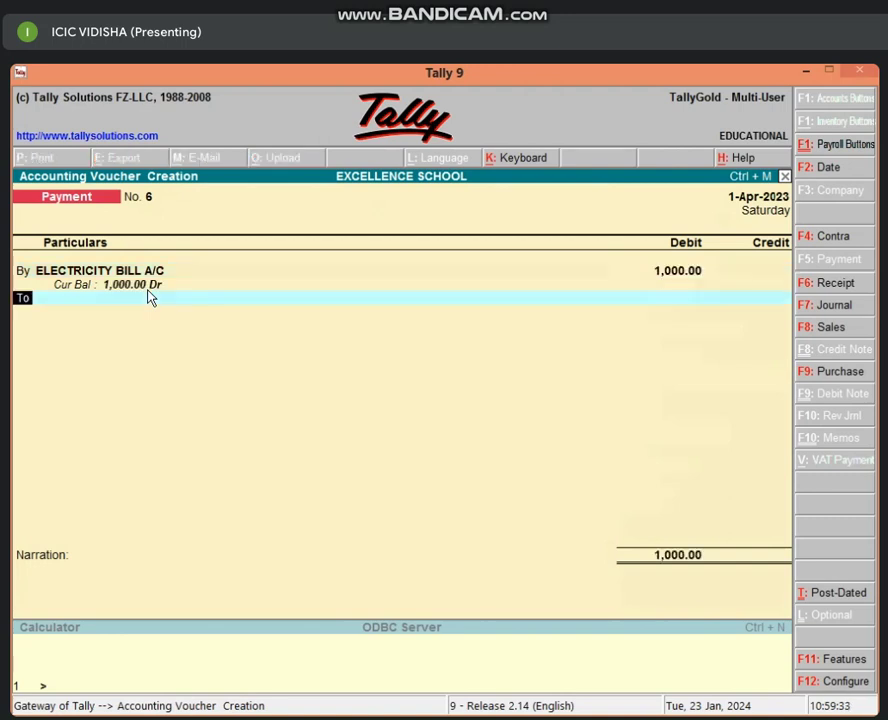
- Credit 1,000 to Cash with the narration "BEING ELECTRICITY BILL PAY", save the payment voucher and leave voucher entry
{"action": "type", "text": "CAS"}
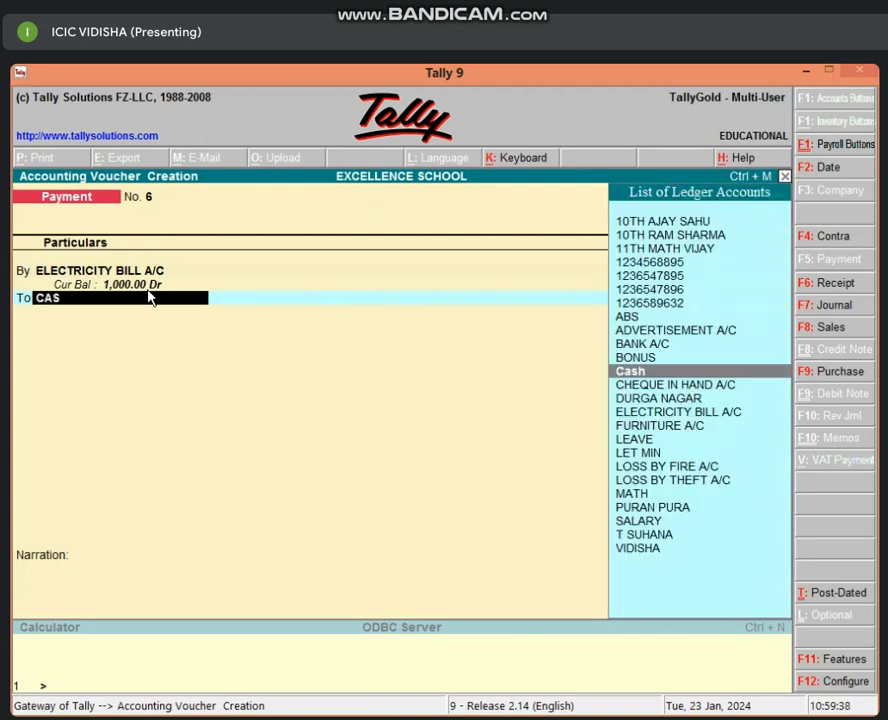
{"action": "key", "text": "Return"}
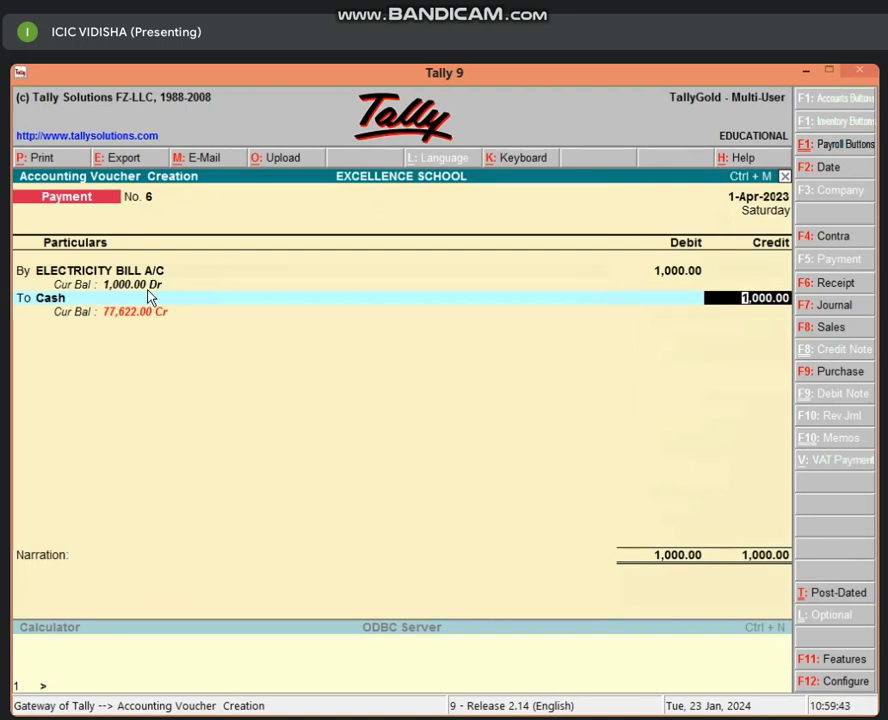
{"action": "key", "text": "Return"}
{"action": "key", "text": "Return"}
{"action": "type", "text": "B"}
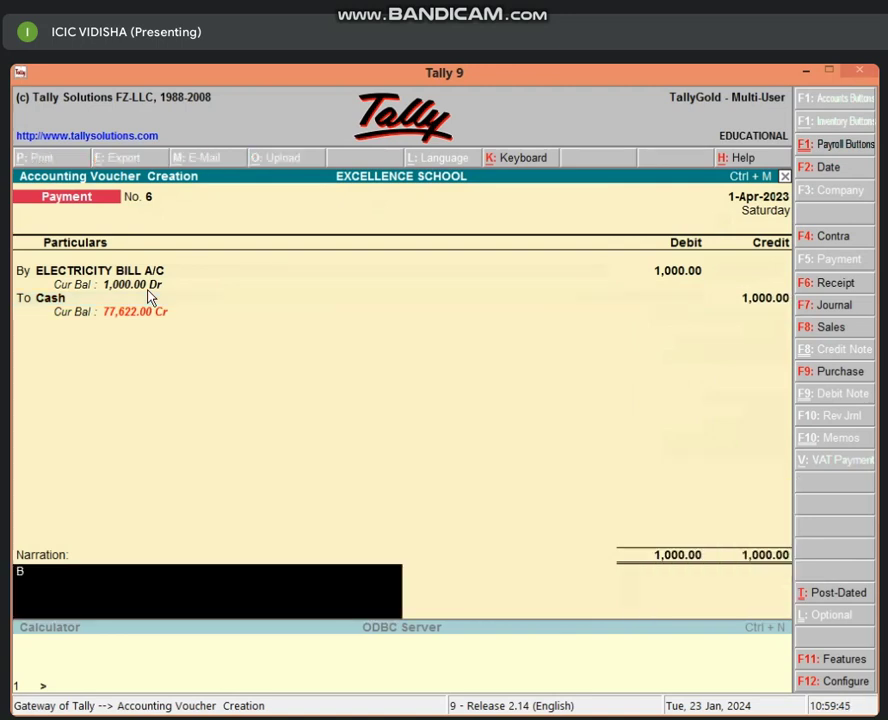
{"action": "type", "text": "EING E"}
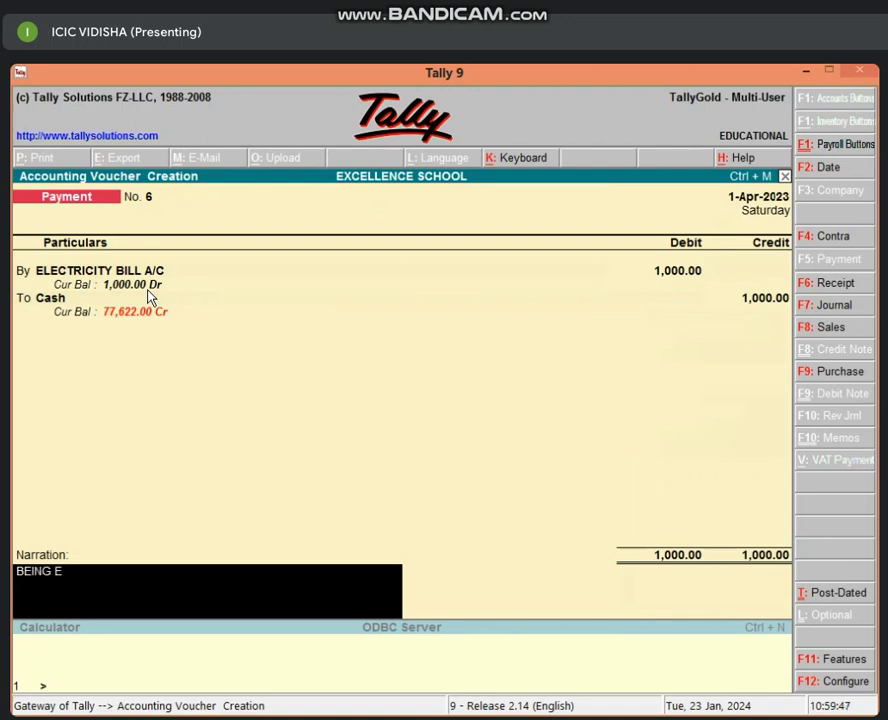
{"action": "type", "text": "LECTRICITY BILL"}
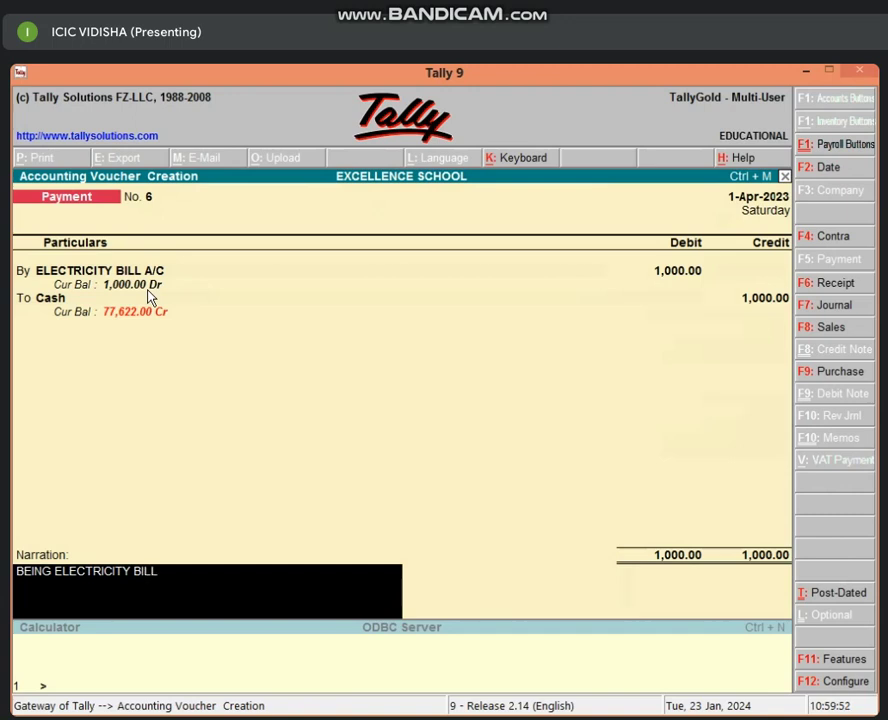
{"action": "type", "text": " PAY"}
{"action": "key", "text": "Return"}
{"action": "key", "text": "Return"}
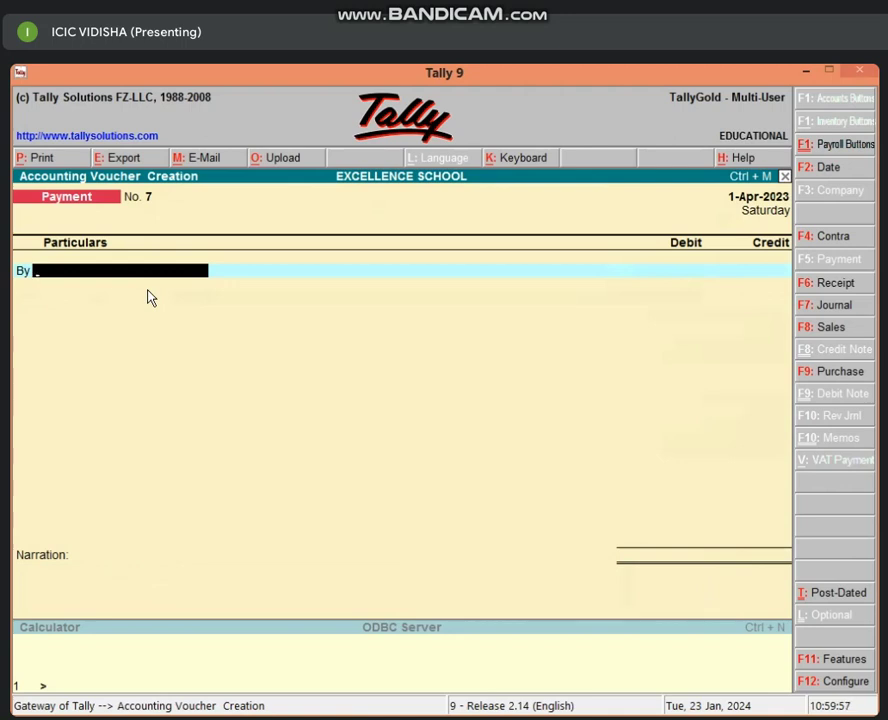
{"action": "key", "text": "Escape"}
{"action": "key", "text": "Return"}
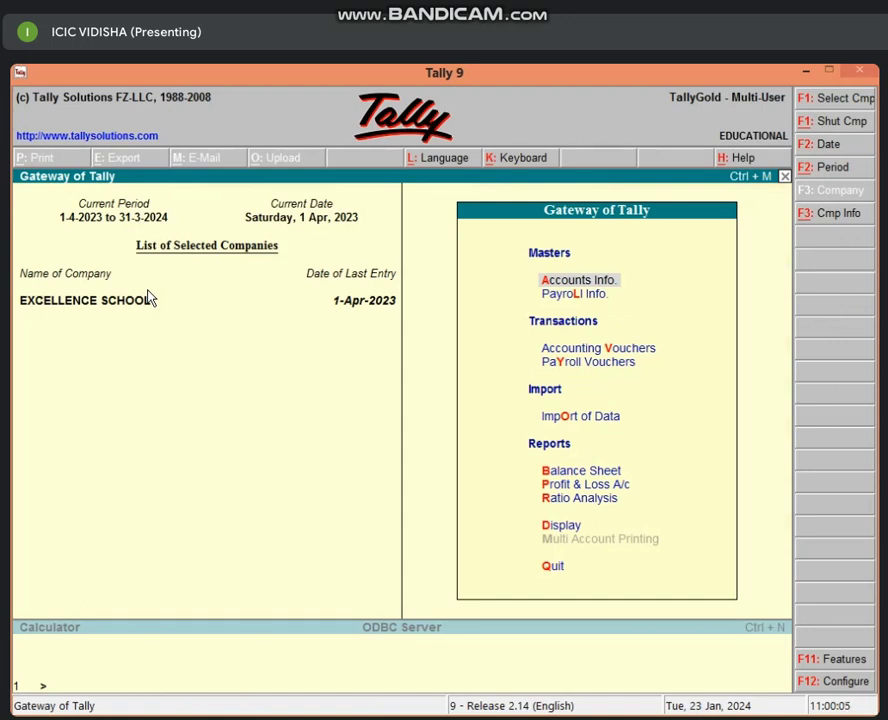
- Start a payment voucher and debit 2,000 to the first 10TH class student's ledger
{"action": "key", "text": "v"}
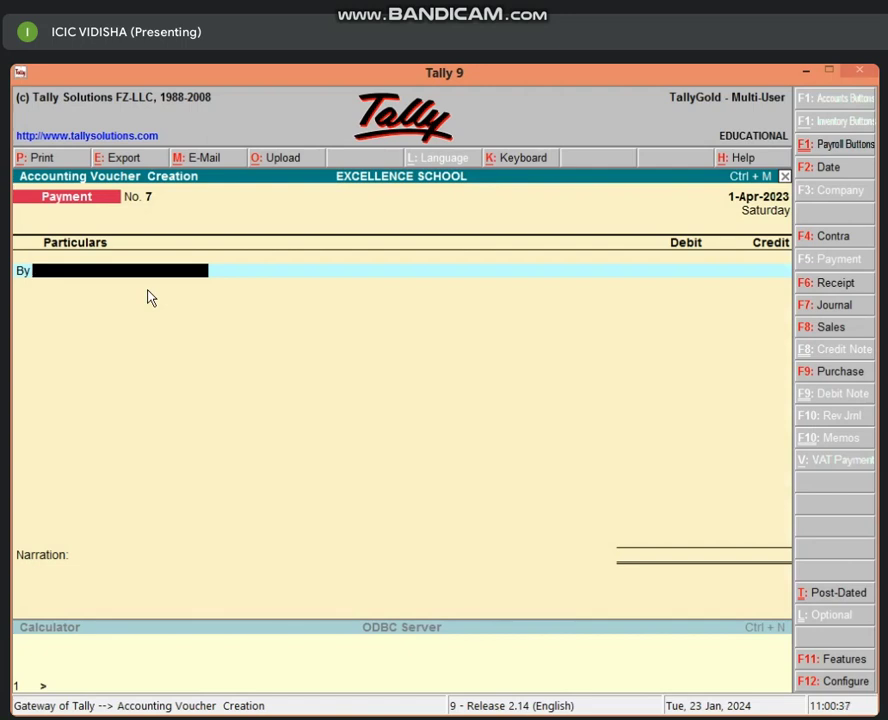
{"action": "type", "text": "10"}
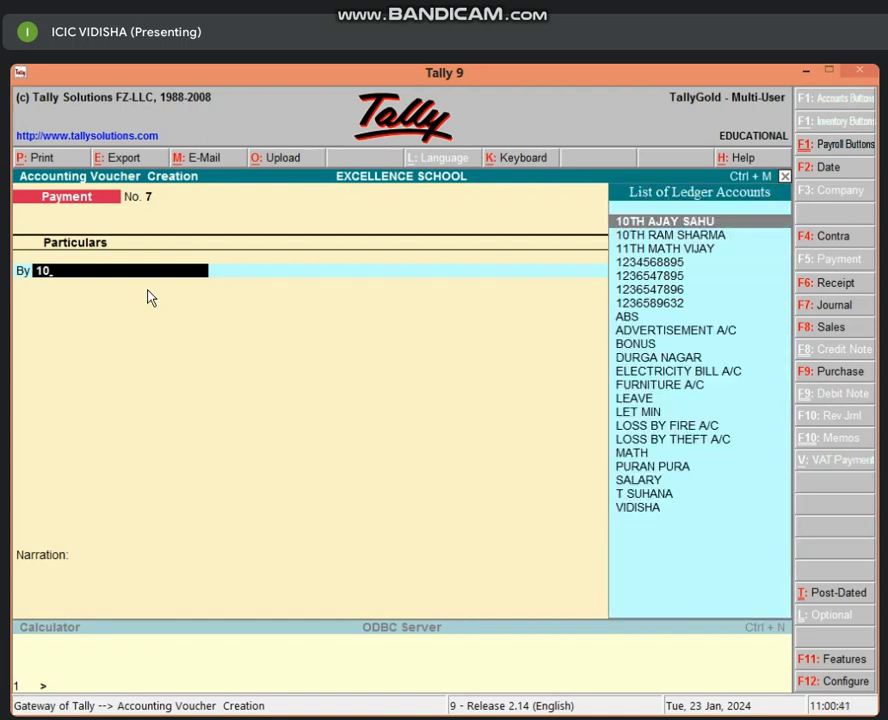
{"action": "key", "text": "Return"}
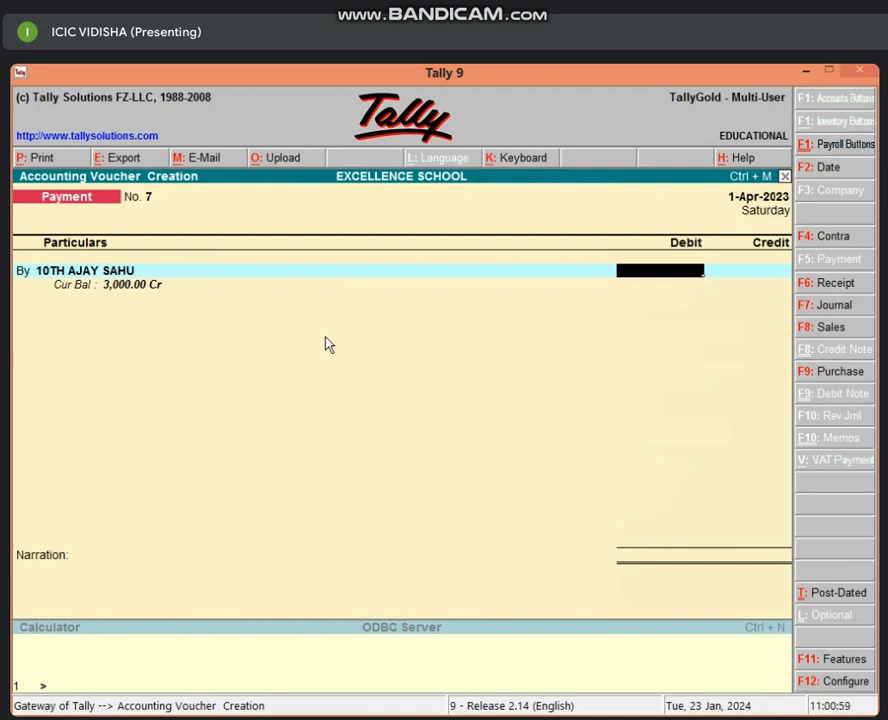
{"action": "type", "text": "2000"}
{"action": "key", "text": "Return"}
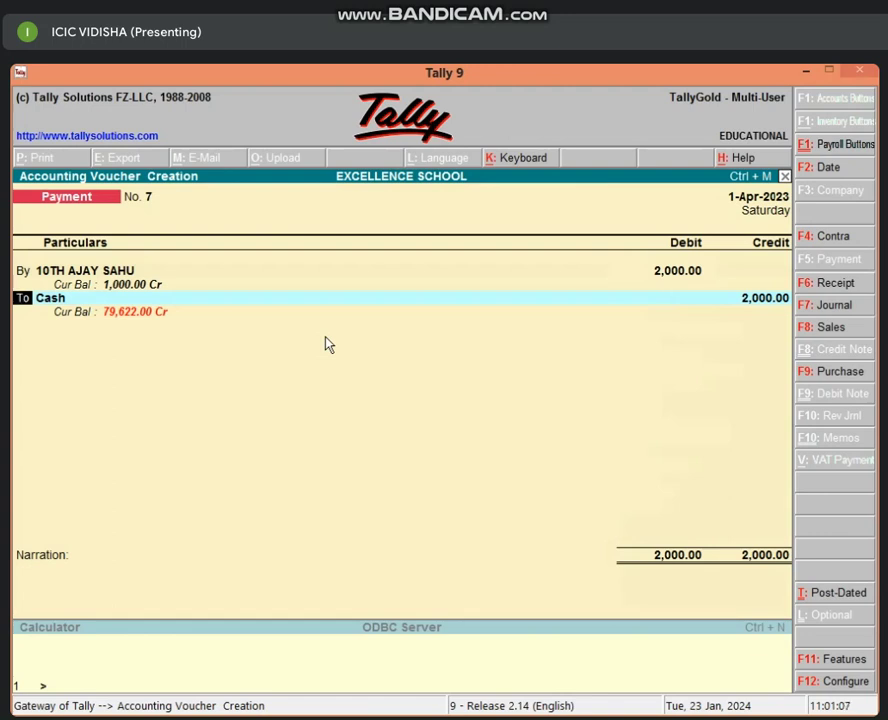
- Accept Cash as the credit account for 2,000, save the payment voucher without a narration and leave voucher entry
{"action": "key", "text": "Return"}
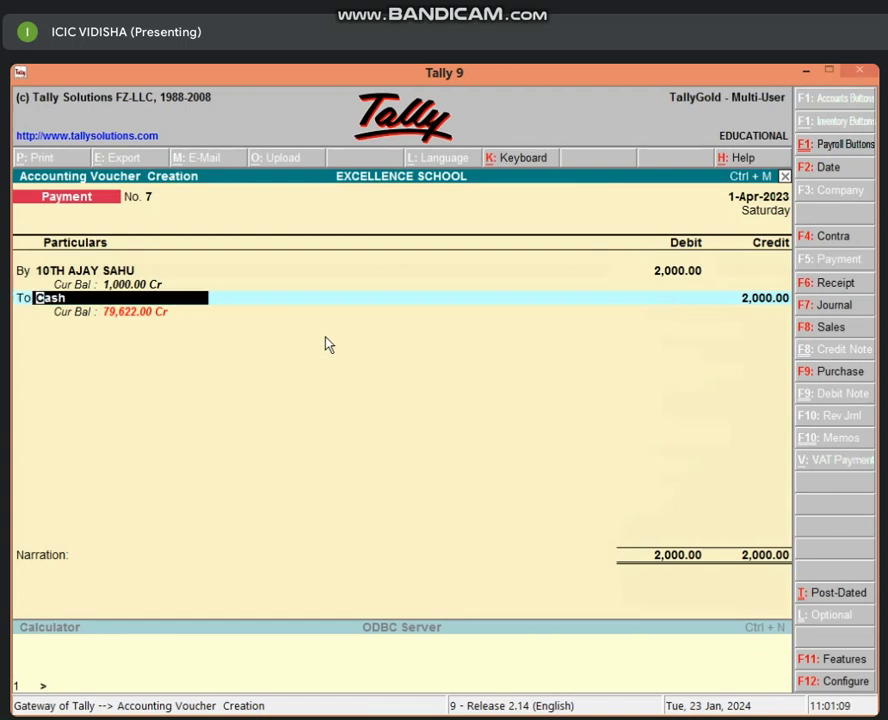
{"action": "key", "text": "Return"}
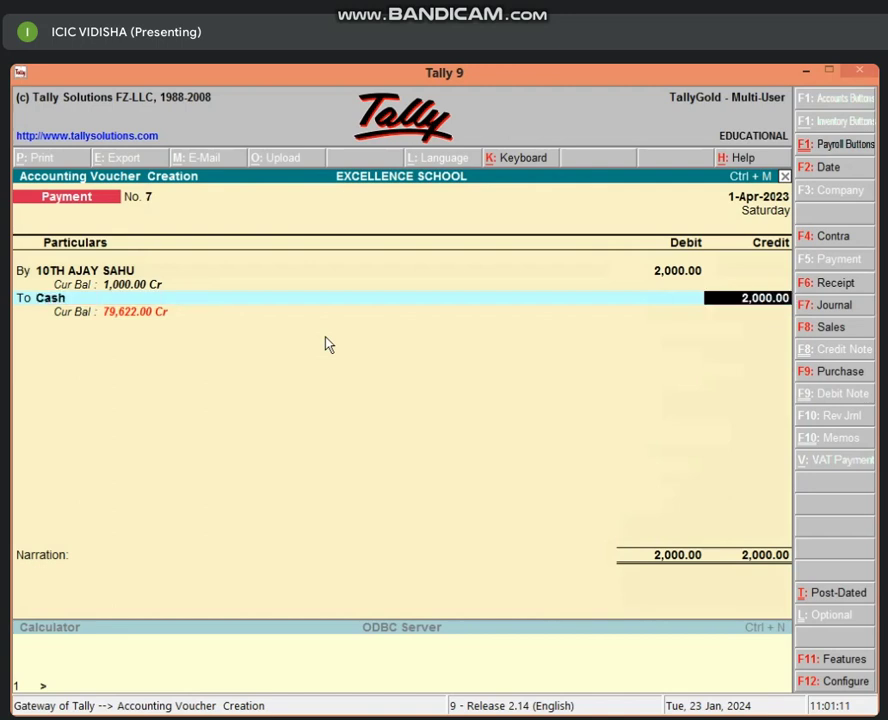
{"action": "key", "text": "Return"}
{"action": "key", "text": "Return"}
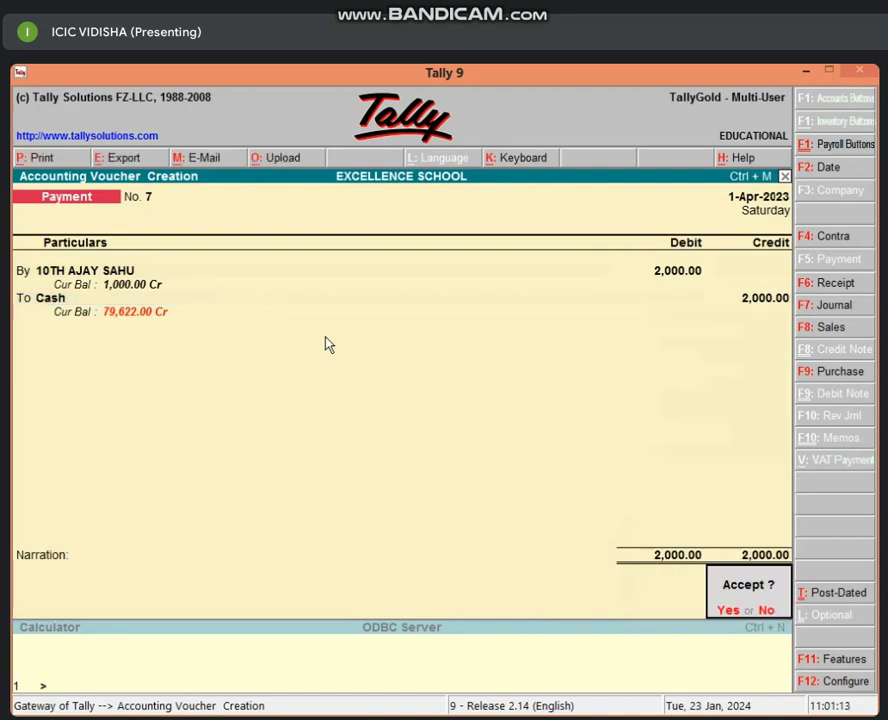
{"action": "key", "text": "Return"}
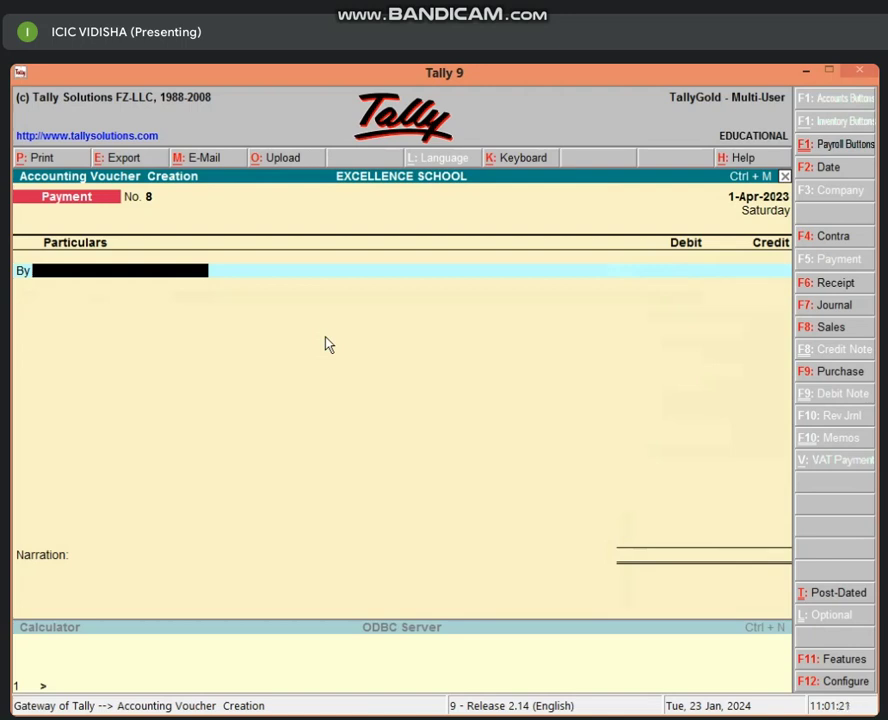
{"action": "key", "text": "Escape"}
{"action": "key", "text": "y"}
{"action": "key", "text": "Escape"}
{"action": "key", "text": "Escape"}
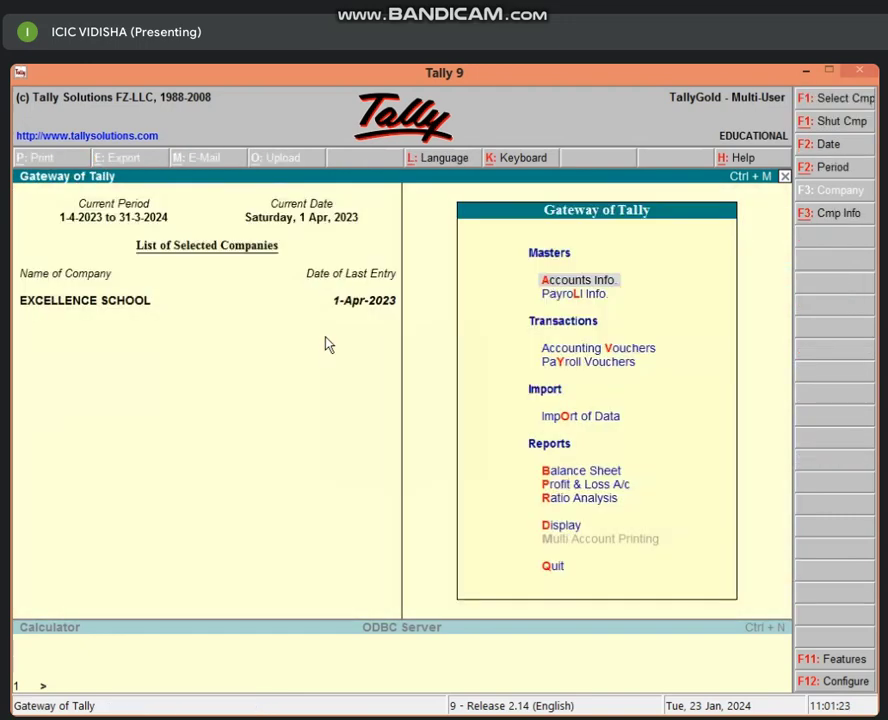